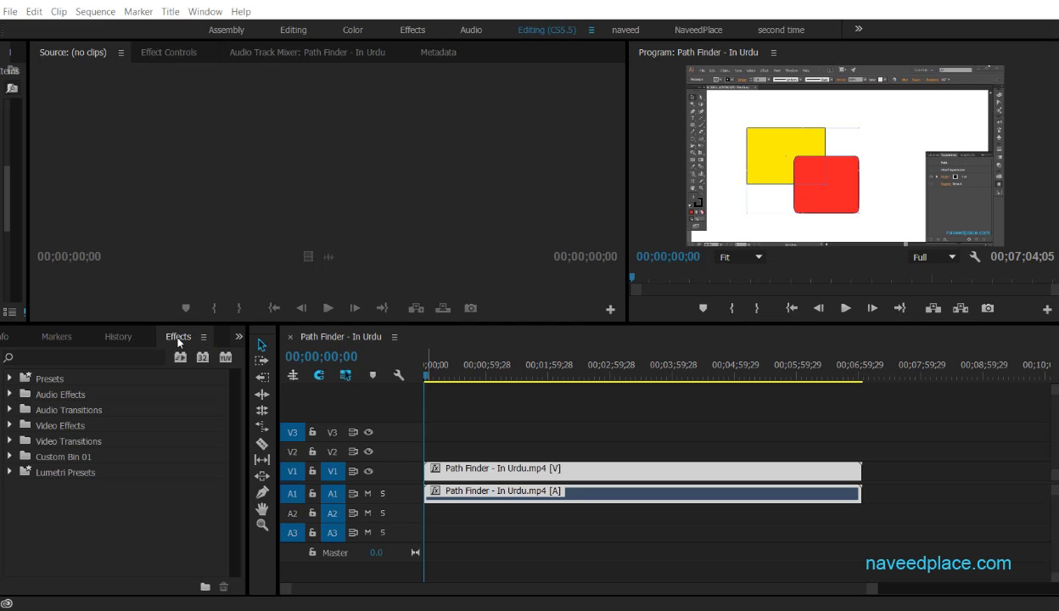
Open the Effects panel from the Window menu's panel list.
{"action": "left_click", "coordinate": [212, 12]}
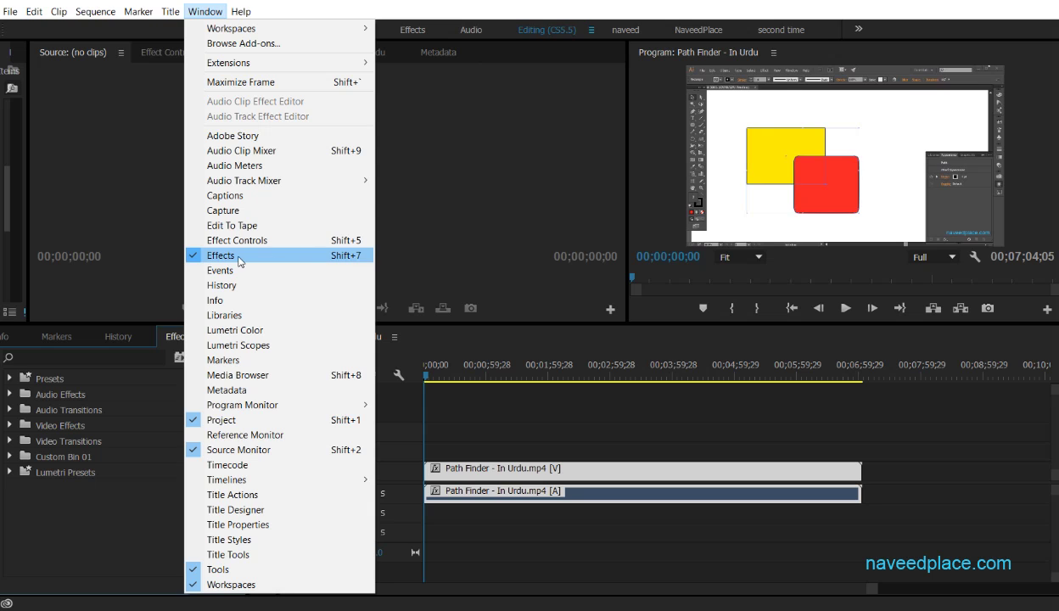
{"action": "left_click", "coordinate": [149, 408]}
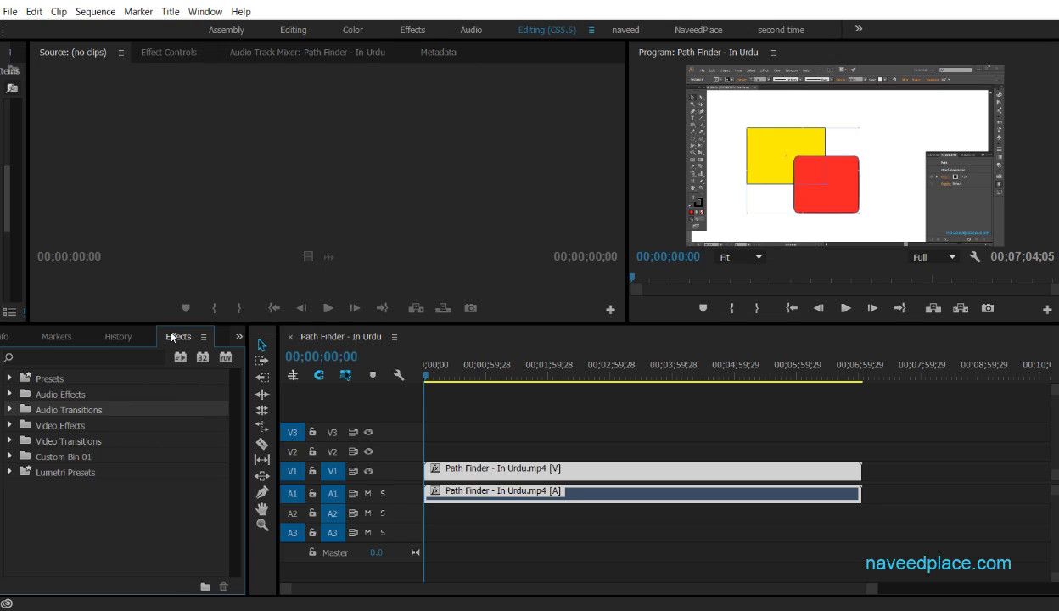
{"action": "left_click", "coordinate": [205, 12]}
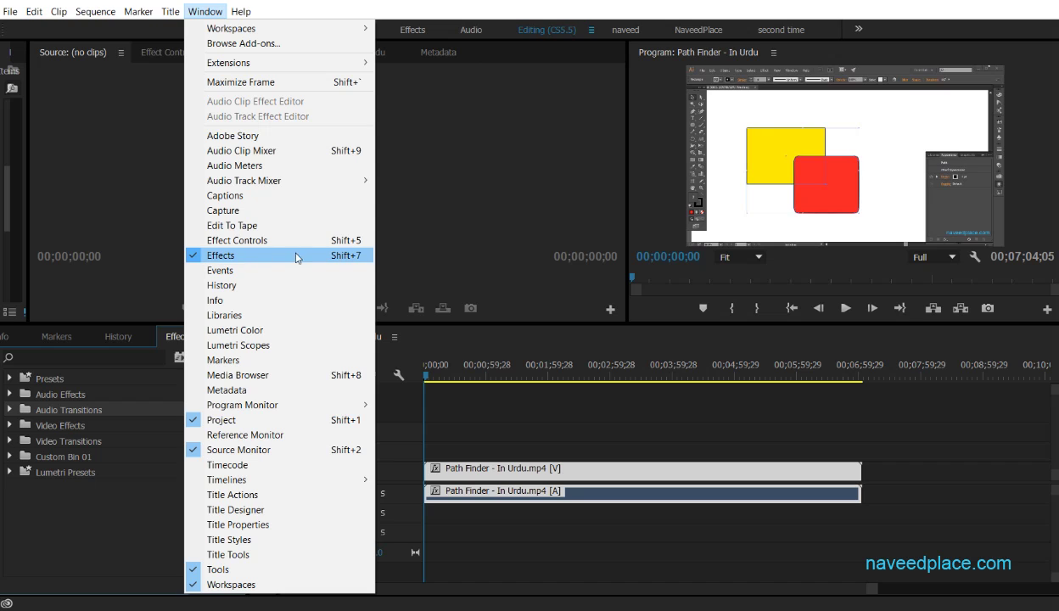
{"action": "left_click", "coordinate": [140, 565]}
Dock the Effects panel beside History and make the timeline and Effects panels taller.
{"action": "left_click_drag", "start_coordinate": [180, 336], "coordinate": [184, 88]}
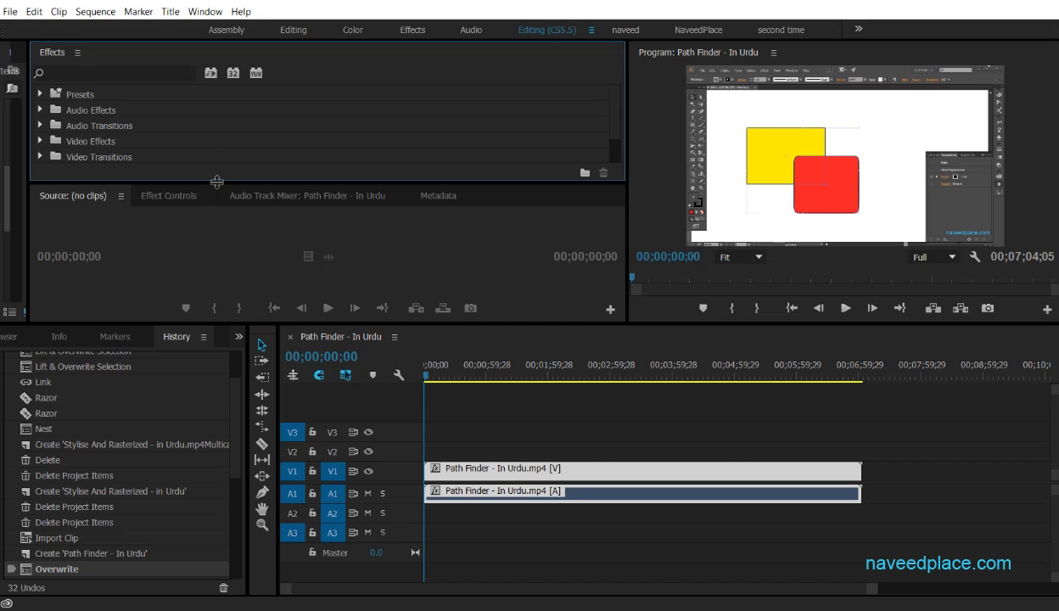
{"action": "left_click_drag", "start_coordinate": [217, 181], "coordinate": [212, 227]}
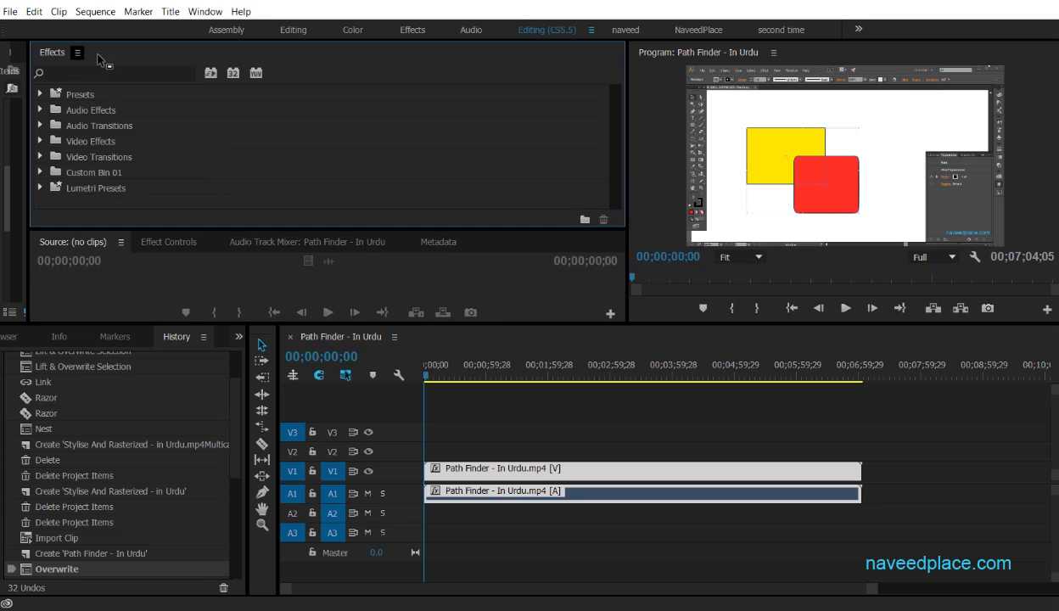
{"action": "left_click_drag", "start_coordinate": [98, 59], "coordinate": [128, 424]}
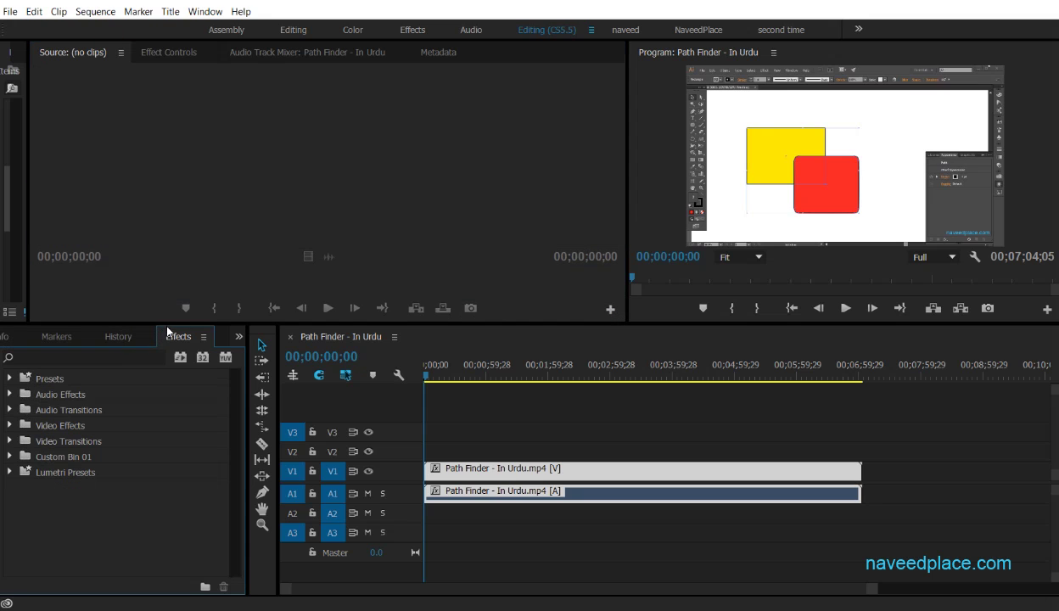
{"action": "left_click_drag", "start_coordinate": [168, 323], "coordinate": [183, 138]}
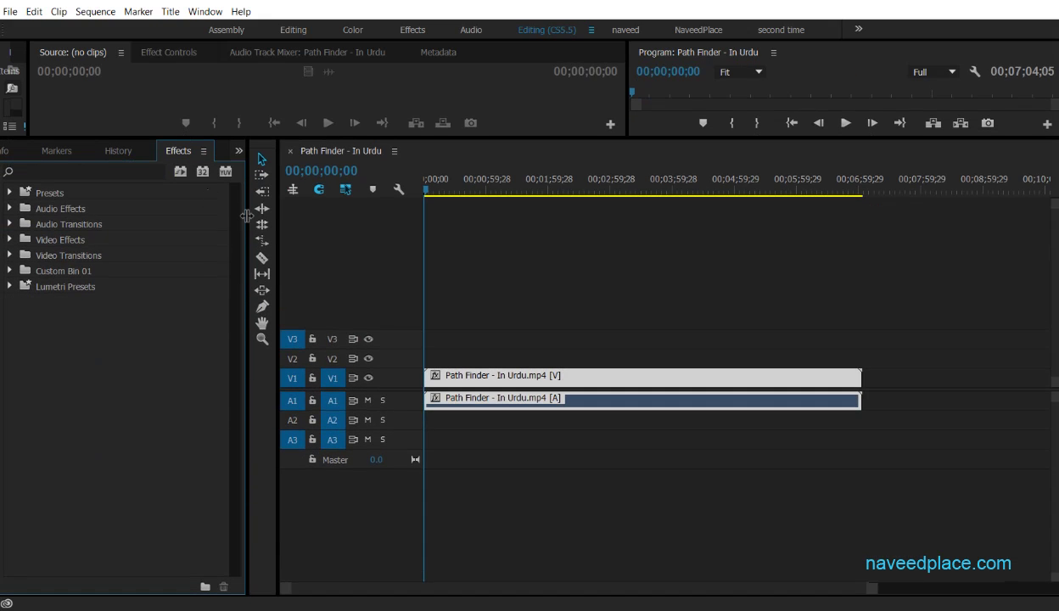
Widen the Effects panel and timeline, then browse the Presets folder.
{"action": "mouse_move", "coordinate": [246, 215]}
{"action": "left_mouse_down"}
{"action": "mouse_move", "coordinate": [355, 222]}
{"action": "mouse_move", "coordinate": [342, 223]}
{"action": "left_mouse_up"}
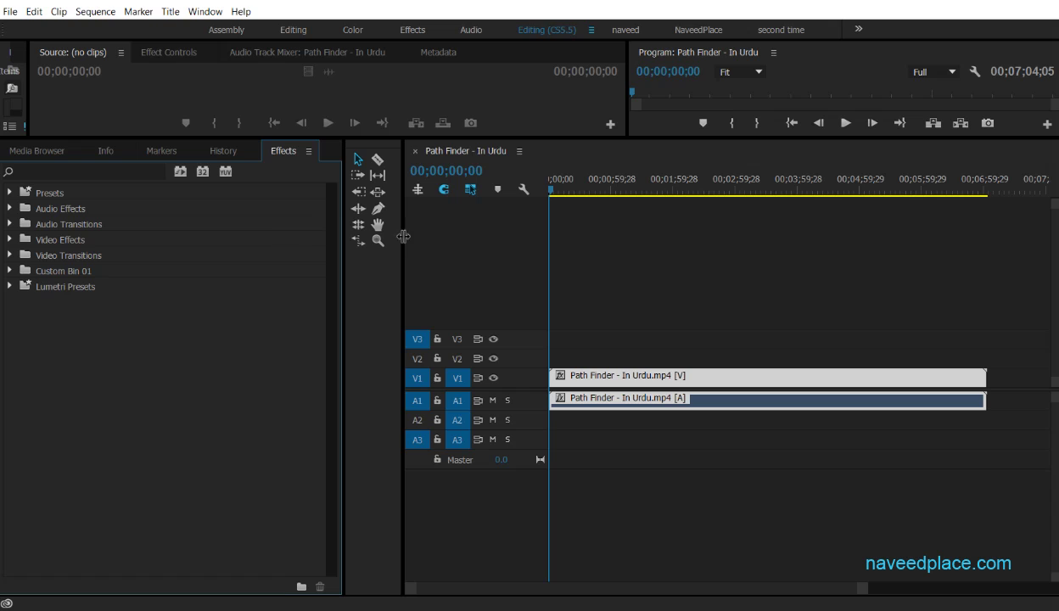
{"action": "left_click_drag", "start_coordinate": [403, 236], "coordinate": [342, 230]}
{"action": "left_click", "coordinate": [9, 194]}
{"action": "left_click", "coordinate": [9, 193]}
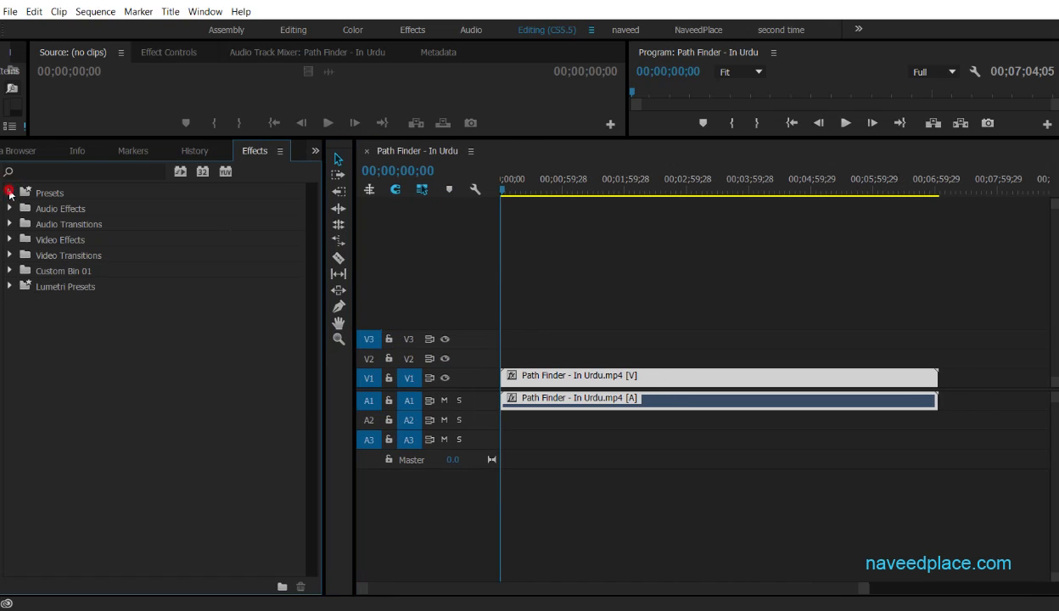
{"action": "left_click", "coordinate": [9, 194]}
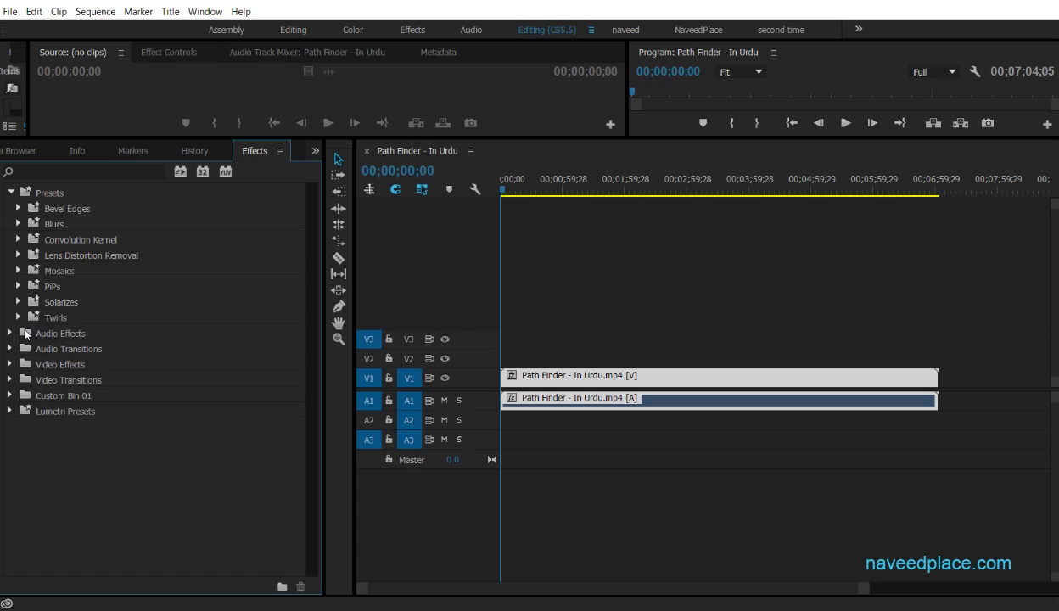
{"action": "left_click", "coordinate": [10, 194]}
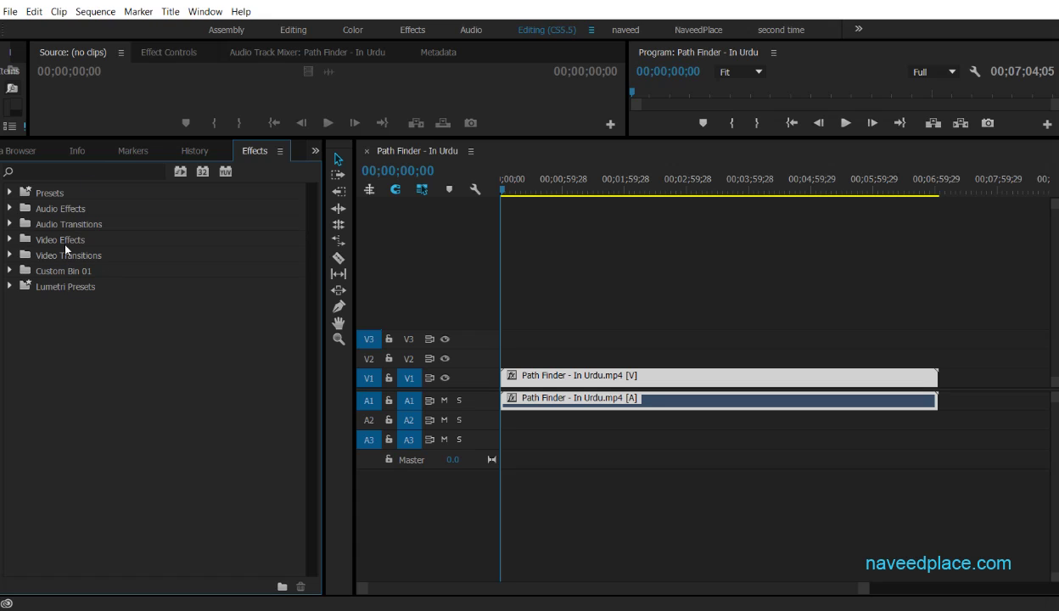
Expand Presets to list Bevel Edges Thick and Thin, and enlarge the Program monitor.
{"action": "left_click", "coordinate": [9, 194]}
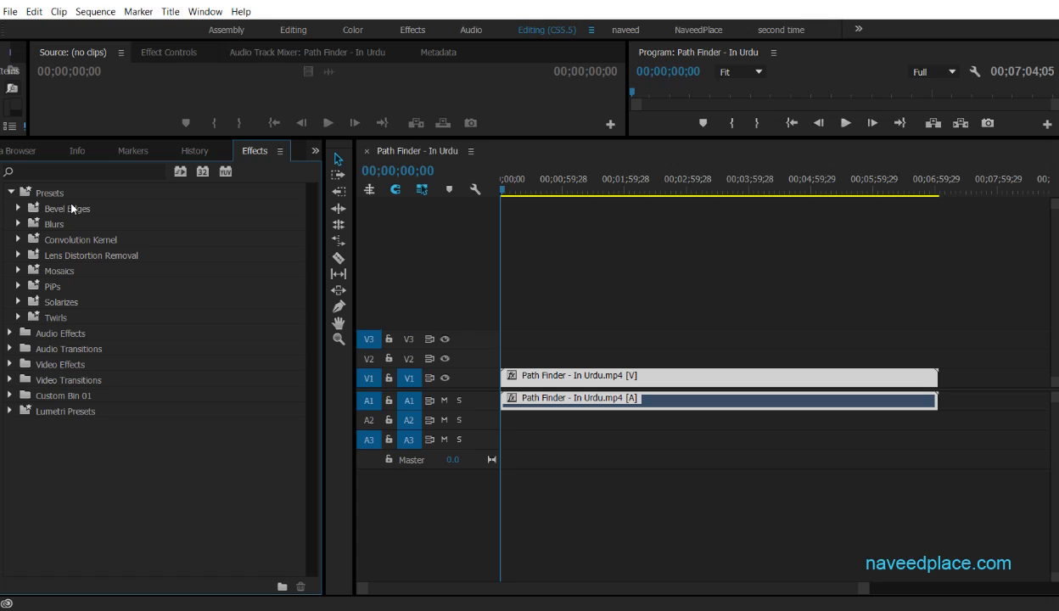
{"action": "left_click", "coordinate": [19, 207]}
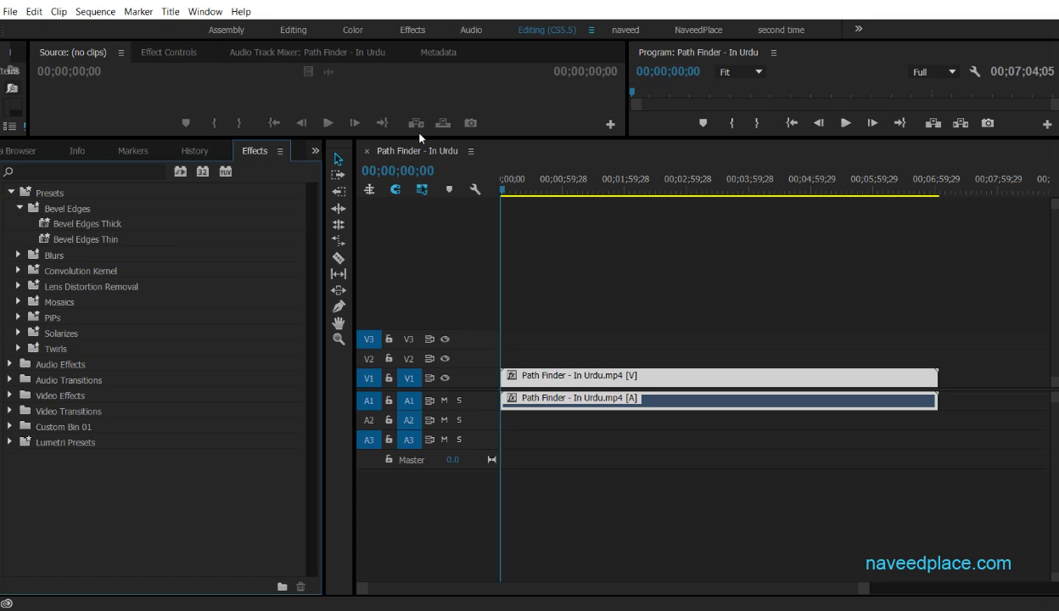
{"action": "left_click_drag", "start_coordinate": [419, 139], "coordinate": [416, 280]}
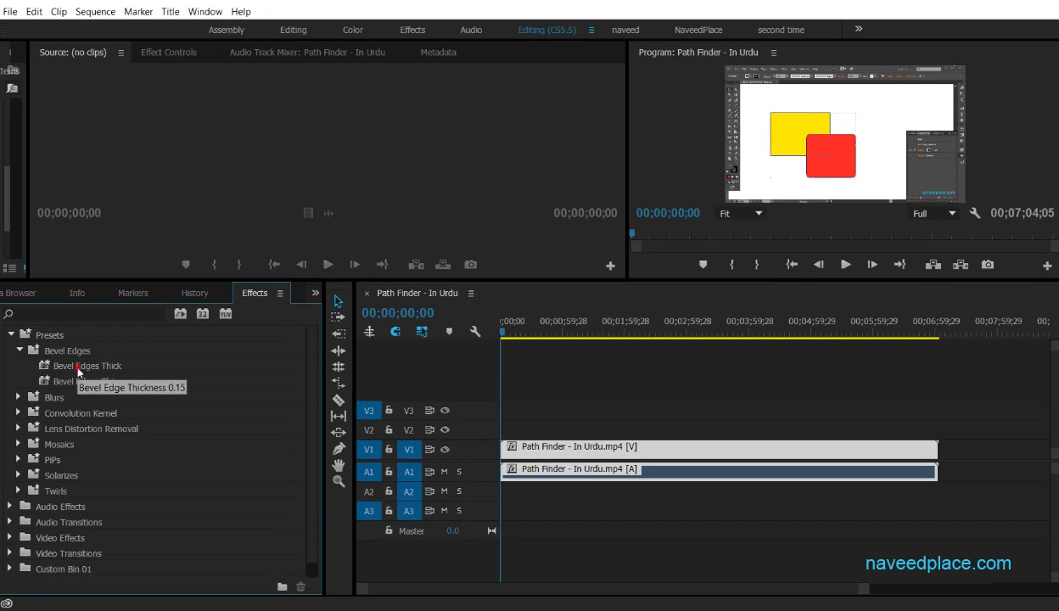
Apply Bevel Edges Thick to the Path Finder clip on V1 and play it to preview the bevel.
{"action": "mouse_move", "coordinate": [76, 365]}
{"action": "left_mouse_down"}
{"action": "mouse_move", "coordinate": [492, 395]}
{"action": "mouse_move", "coordinate": [502, 449]}
{"action": "left_mouse_up"}
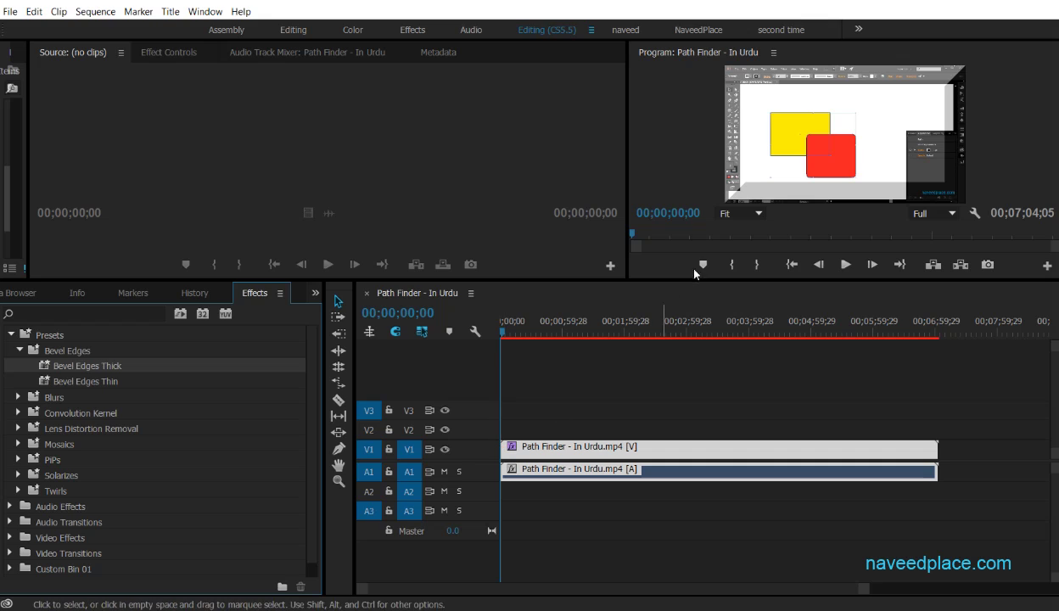
{"action": "key", "text": "space"}
{"action": "key", "text": "space"}
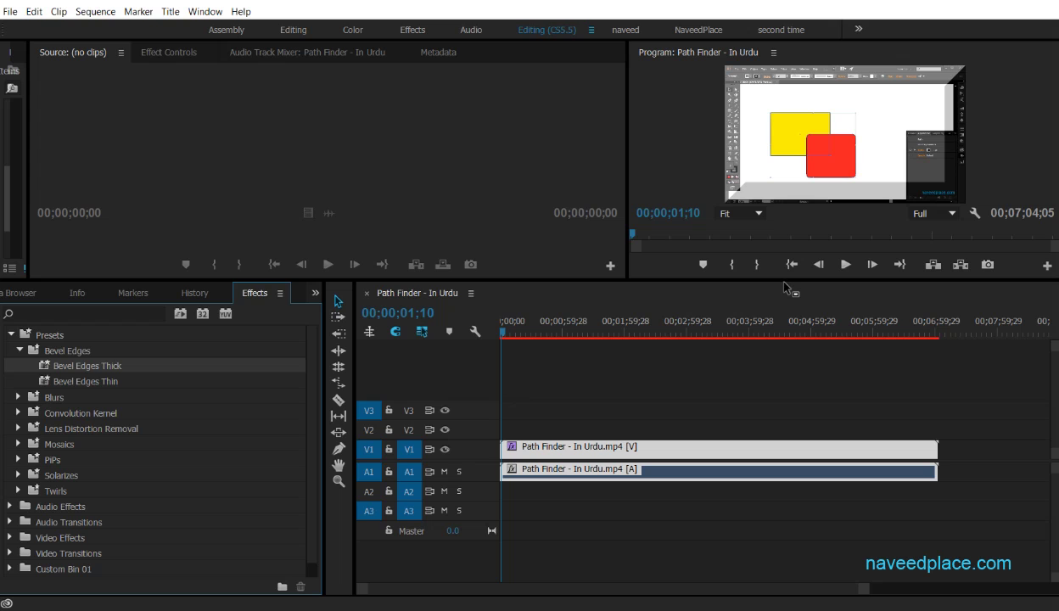
{"action": "mouse_move", "coordinate": [784, 280]}
{"action": "left_mouse_down"}
{"action": "mouse_move", "coordinate": [787, 332]}
{"action": "mouse_move", "coordinate": [763, 409]}
{"action": "left_mouse_up"}
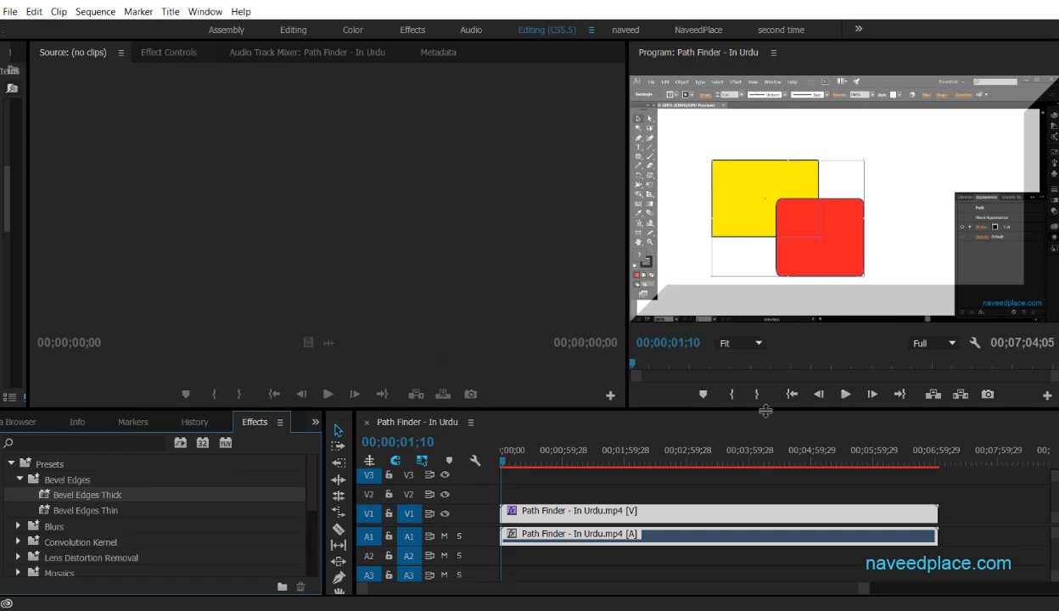
{"action": "left_click_drag", "start_coordinate": [764, 409], "coordinate": [764, 252]}
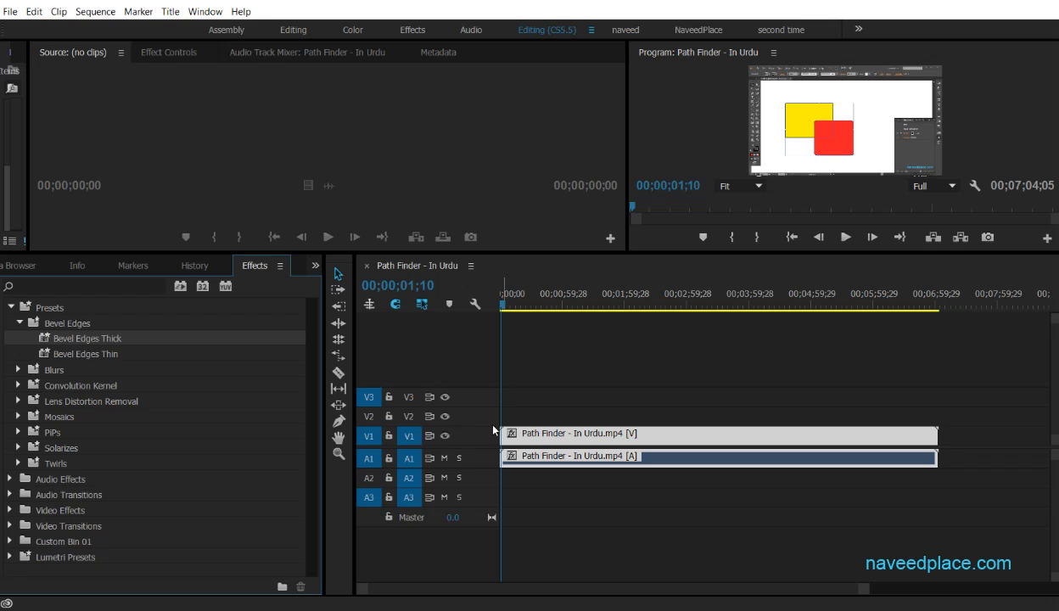
Razor-cut the clip near the three-minute mark and apply Bevel Edges Thin to one half.
{"action": "left_click", "coordinate": [342, 382]}
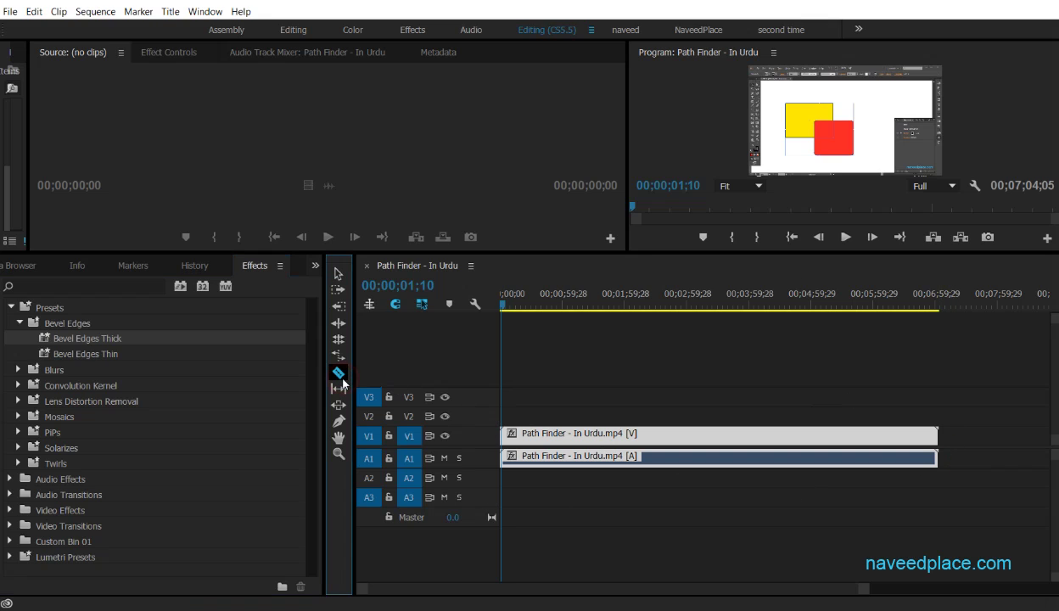
{"action": "left_click", "coordinate": [706, 441]}
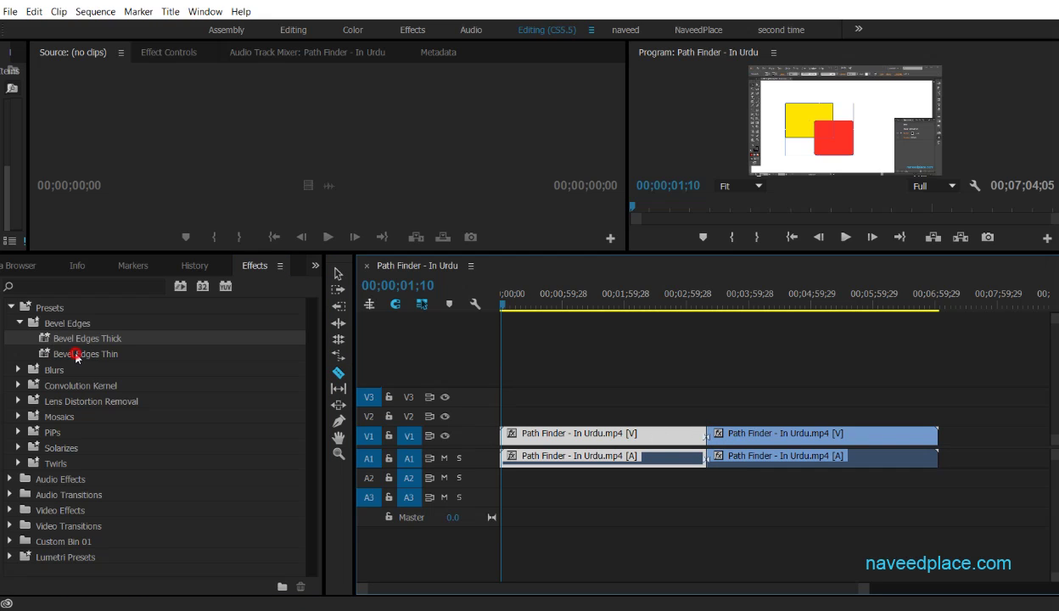
{"action": "left_click_drag", "start_coordinate": [73, 353], "coordinate": [713, 429]}
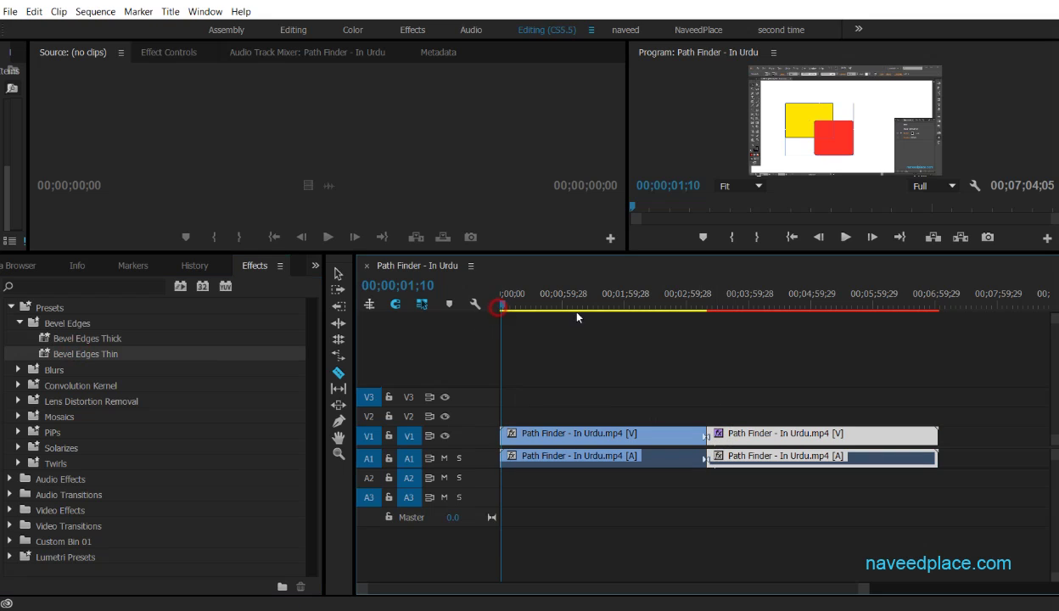
Scrub past the cut in an enlarged Program monitor to check the Bevel Edges Thin result.
{"action": "left_click_drag", "start_coordinate": [532, 312], "coordinate": [722, 312]}
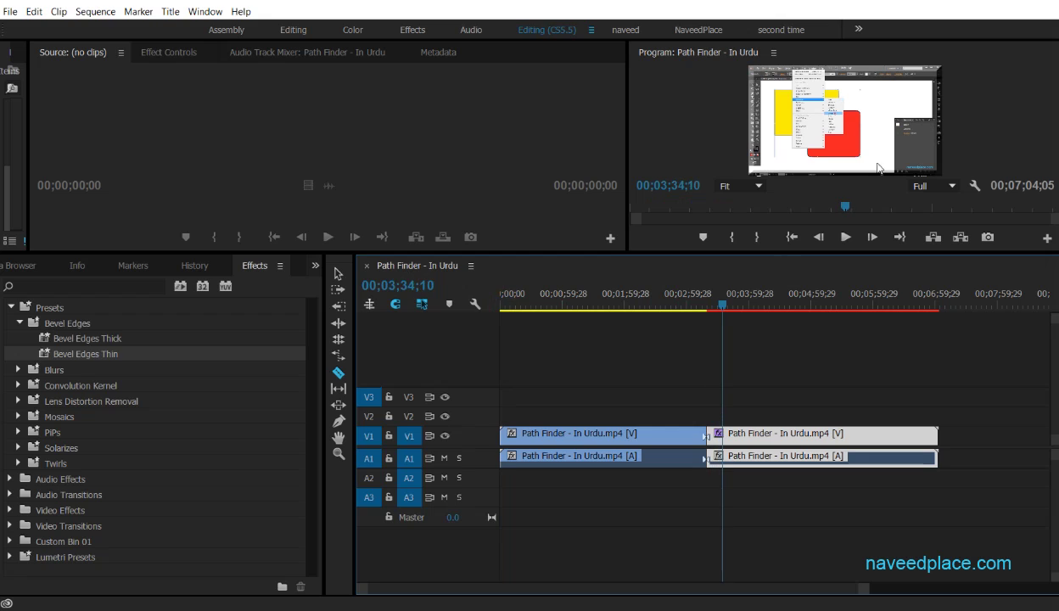
{"action": "left_click", "coordinate": [702, 307]}
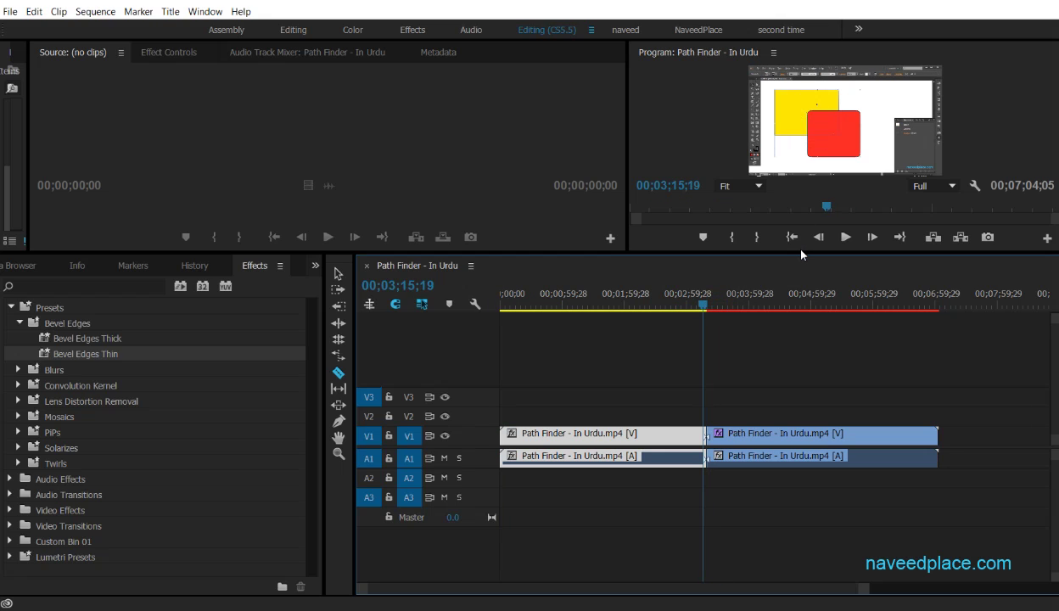
{"action": "left_click_drag", "start_coordinate": [801, 254], "coordinate": [796, 413]}
{"action": "left_click_drag", "start_coordinate": [705, 454], "coordinate": [693, 459]}
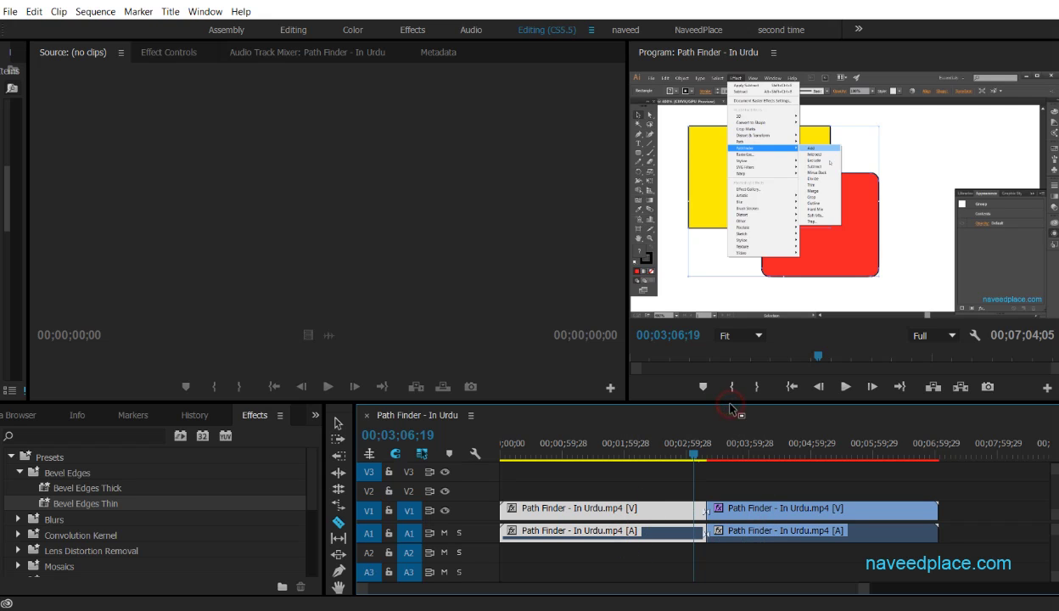
Make the timeline taller and save the project with Ctrl+S.
{"action": "left_click_drag", "start_coordinate": [713, 401], "coordinate": [713, 263]}
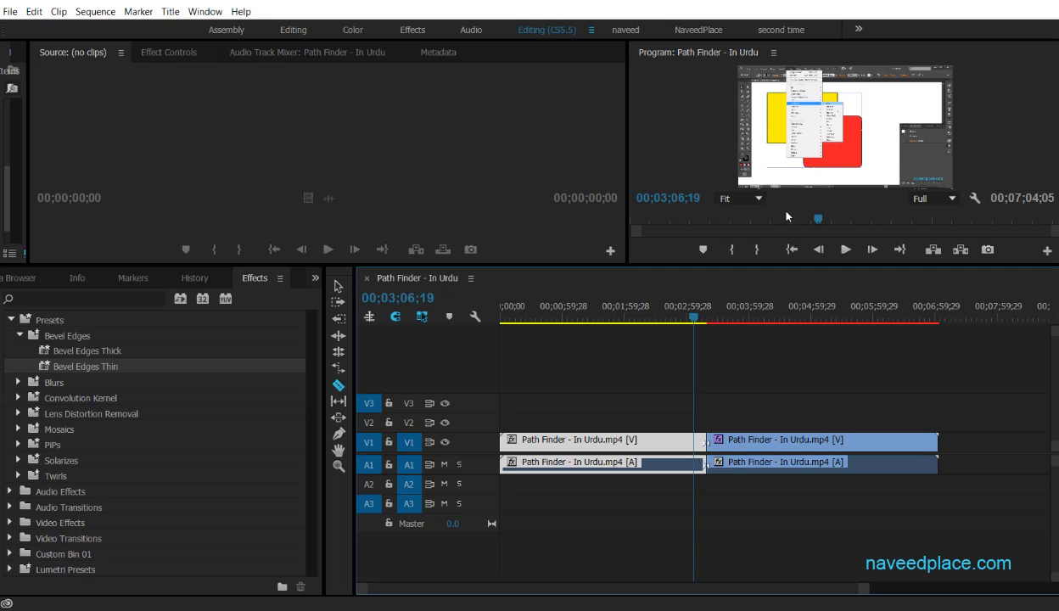
{"action": "key", "text": "ctrl+s"}
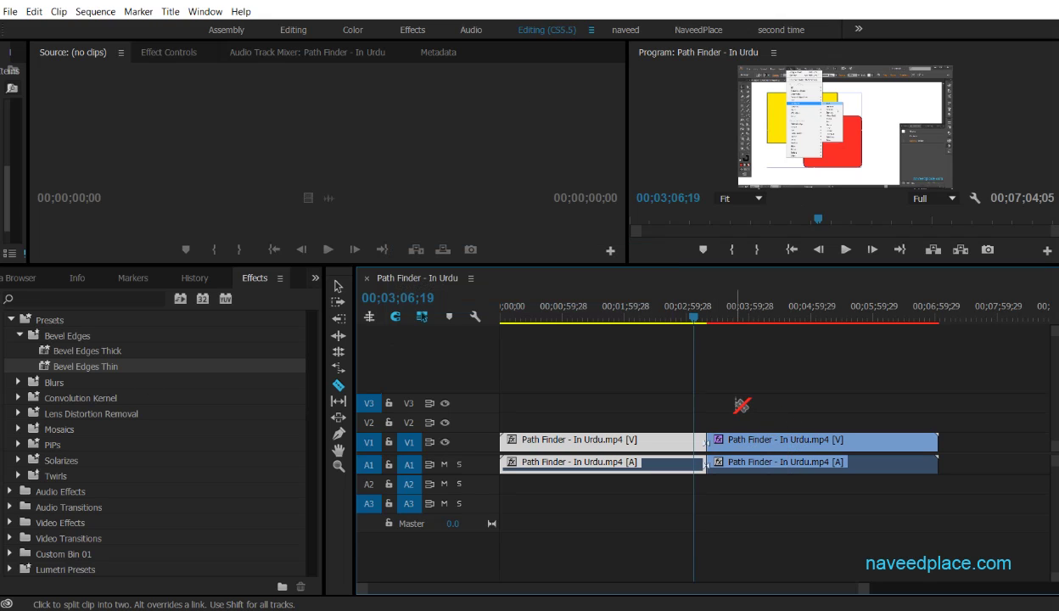
Show Effect Controls for the clip, listing Motion, Opacity, Volume and Channel Volume, and resize the panel.
{"action": "left_click", "coordinate": [171, 54]}
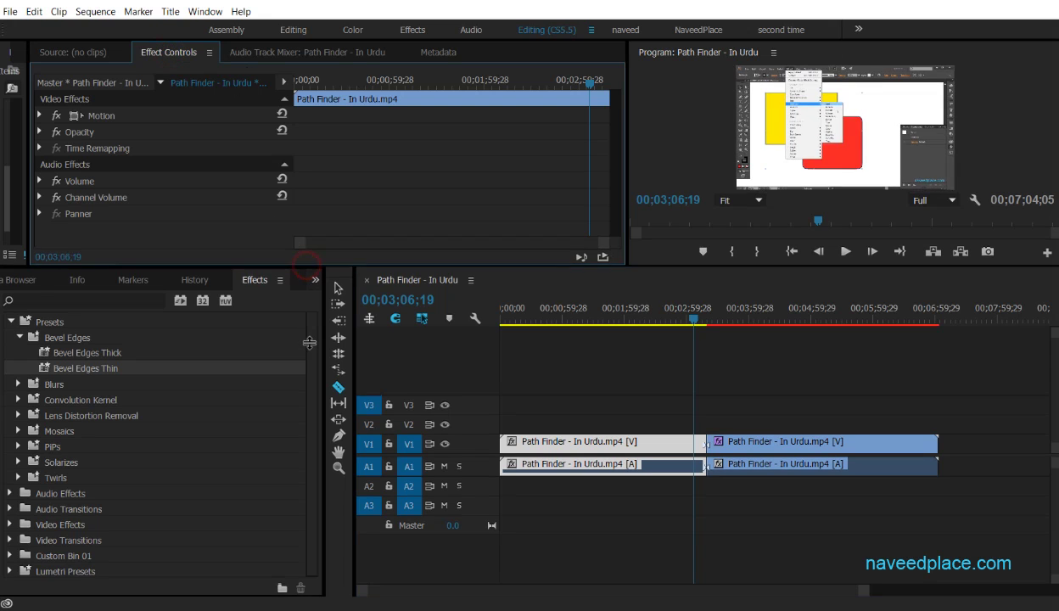
{"action": "left_click_drag", "start_coordinate": [306, 267], "coordinate": [307, 345]}
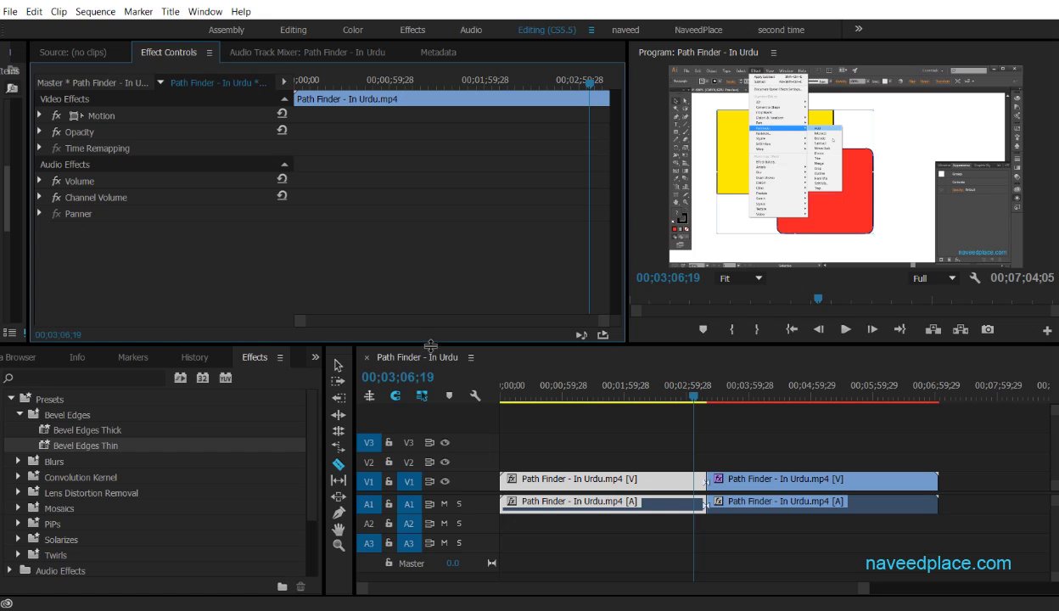
{"action": "left_click_drag", "start_coordinate": [429, 312], "coordinate": [426, 235]}
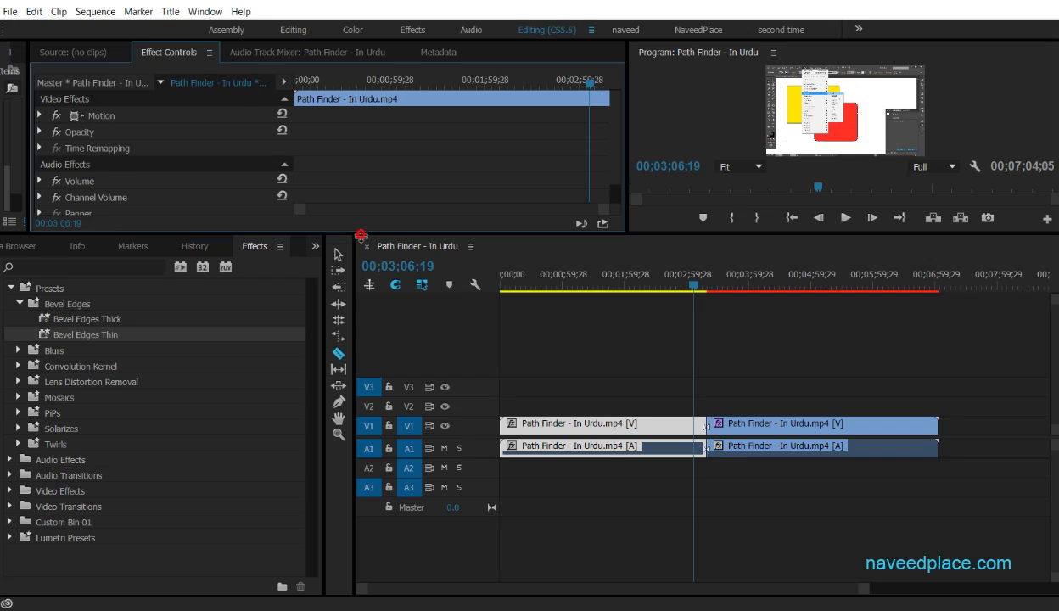
{"action": "mouse_move", "coordinate": [361, 234]}
{"action": "left_mouse_down"}
{"action": "mouse_move", "coordinate": [362, 310]}
{"action": "mouse_move", "coordinate": [349, 258]}
{"action": "left_mouse_up"}
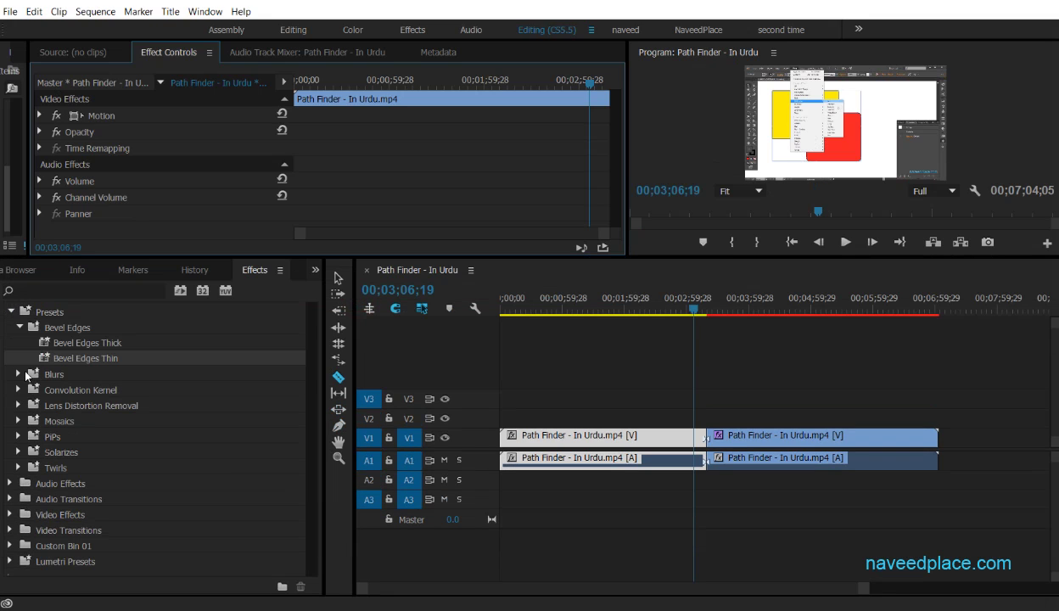
Apply the Fast Blur In preset from Presets > Blurs to the V1 clip.
{"action": "left_click", "coordinate": [18, 375]}
{"action": "left_click_drag", "start_coordinate": [243, 390], "coordinate": [552, 434]}
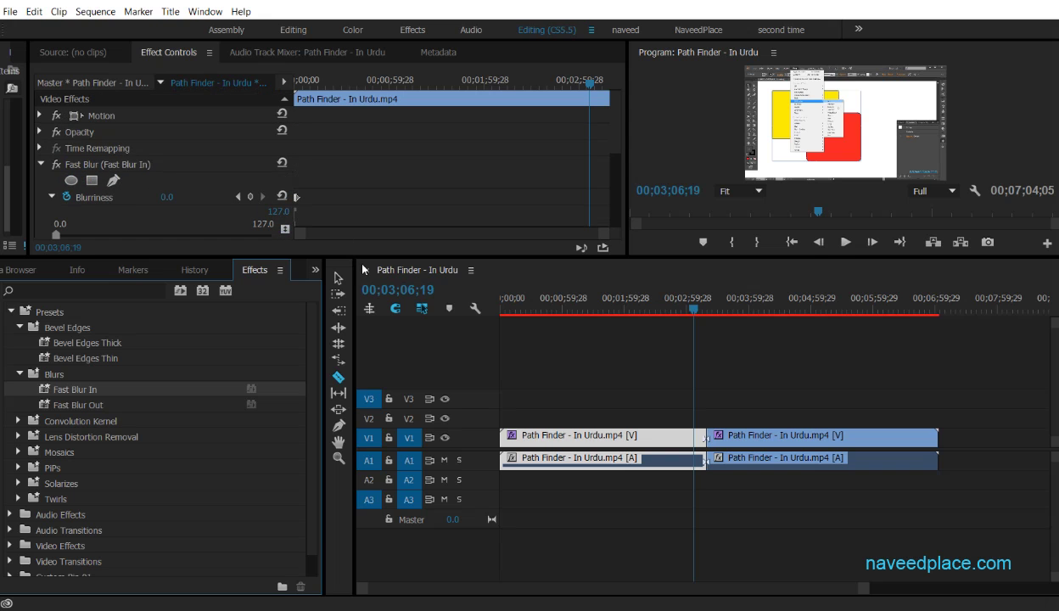
{"action": "left_click_drag", "start_coordinate": [362, 256], "coordinate": [362, 387]}
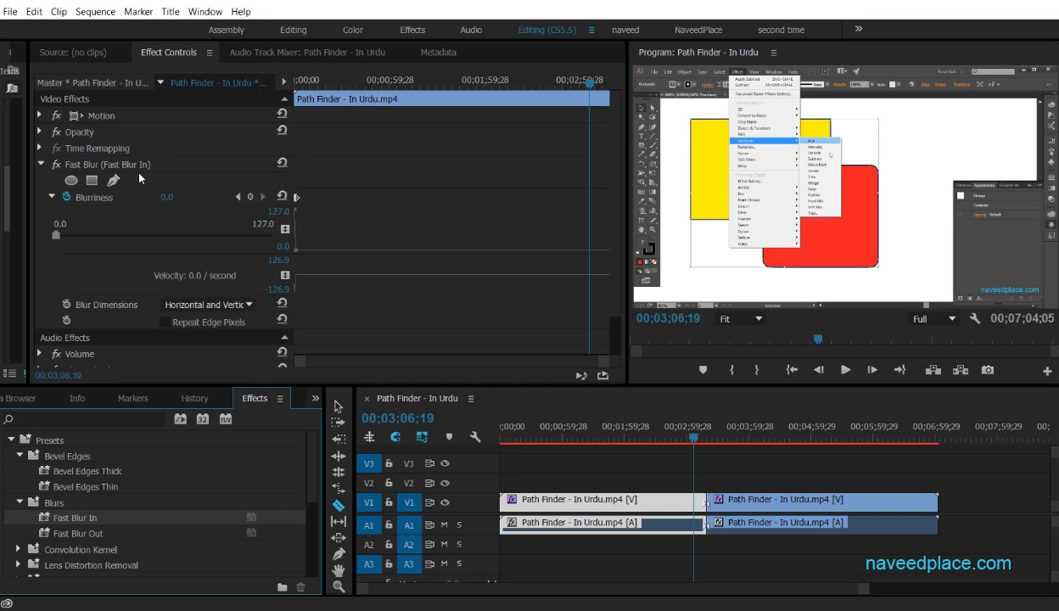
Adjust the Fast Blur Blurriness in Effect Controls, previewing different strengths on the clip.
{"action": "mouse_move", "coordinate": [56, 235]}
{"action": "left_mouse_down"}
{"action": "mouse_move", "coordinate": [203, 239]}
{"action": "mouse_move", "coordinate": [23, 242]}
{"action": "left_mouse_up"}
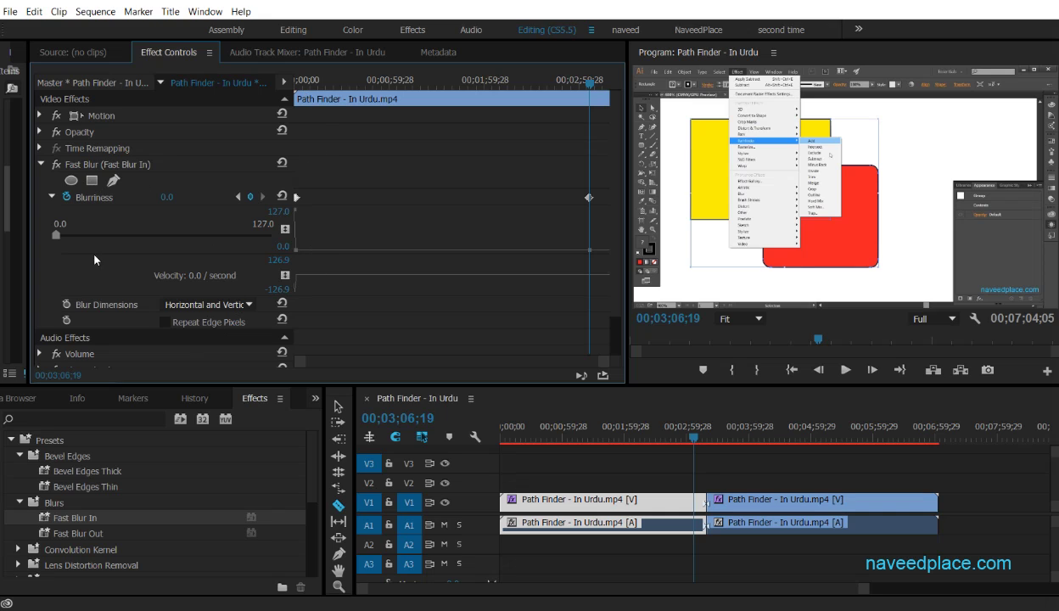
{"action": "scroll", "coordinate": [208, 314], "scroll_direction": "down", "scroll_amount": 2}
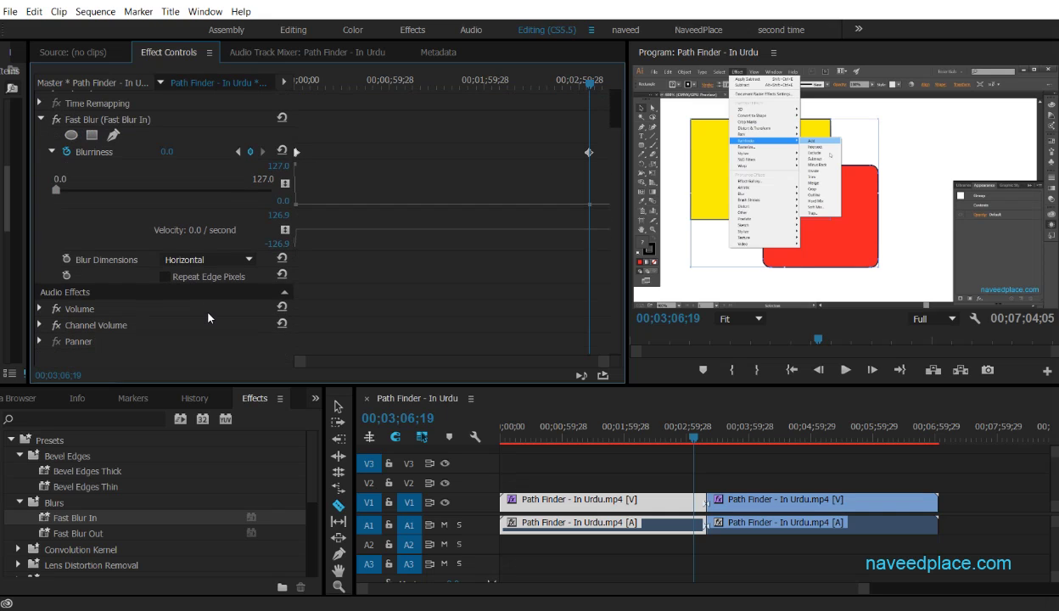
{"action": "scroll", "coordinate": [100, 280], "scroll_direction": "up", "scroll_amount": 2}
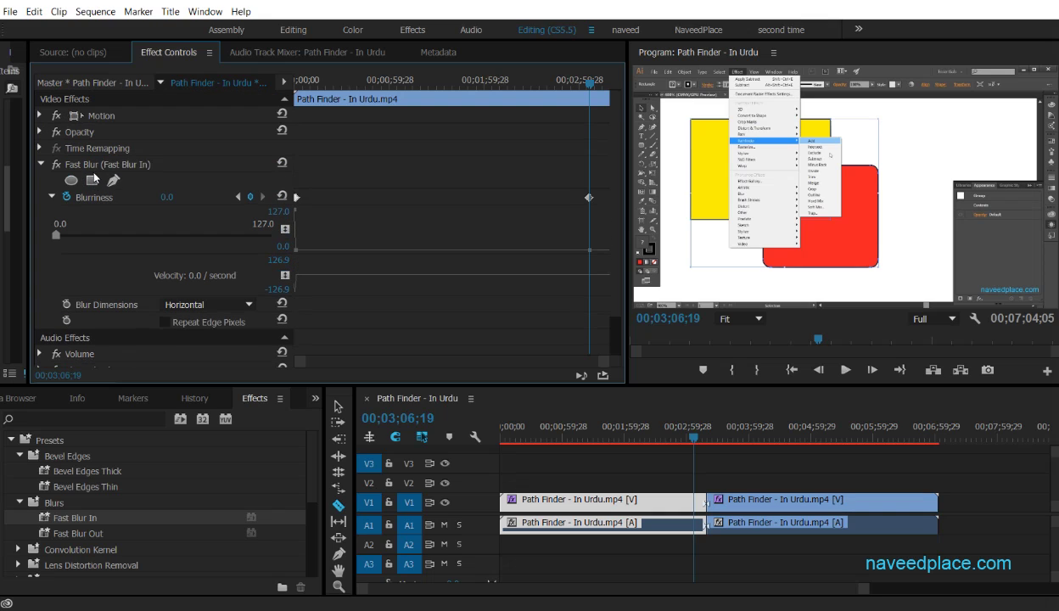
{"action": "left_click", "coordinate": [99, 166]}
{"action": "left_click", "coordinate": [41, 165]}
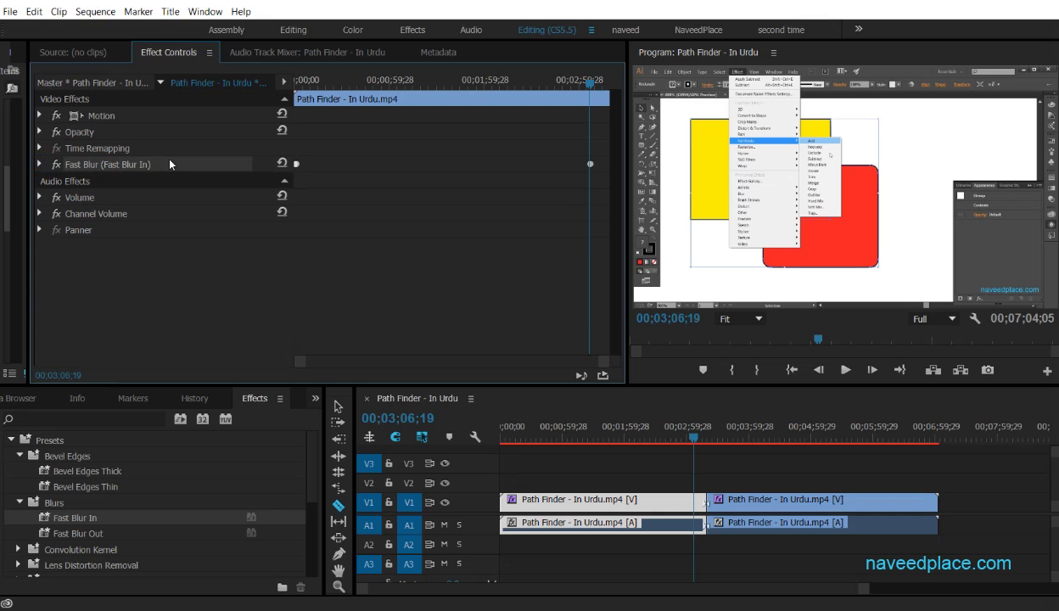
{"action": "left_click", "coordinate": [40, 165]}
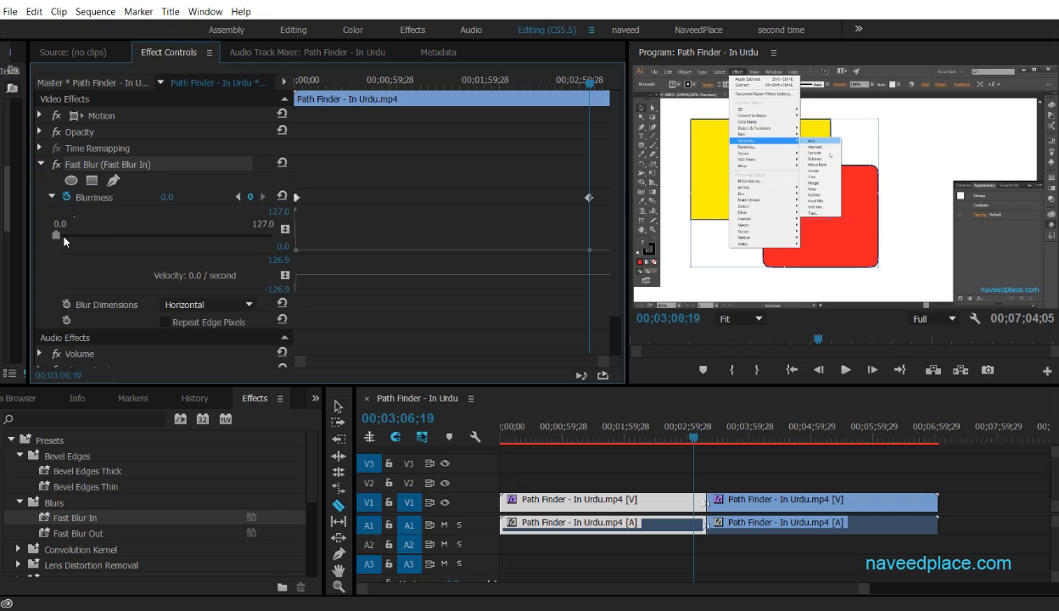
{"action": "left_click_drag", "start_coordinate": [66, 237], "coordinate": [57, 222]}
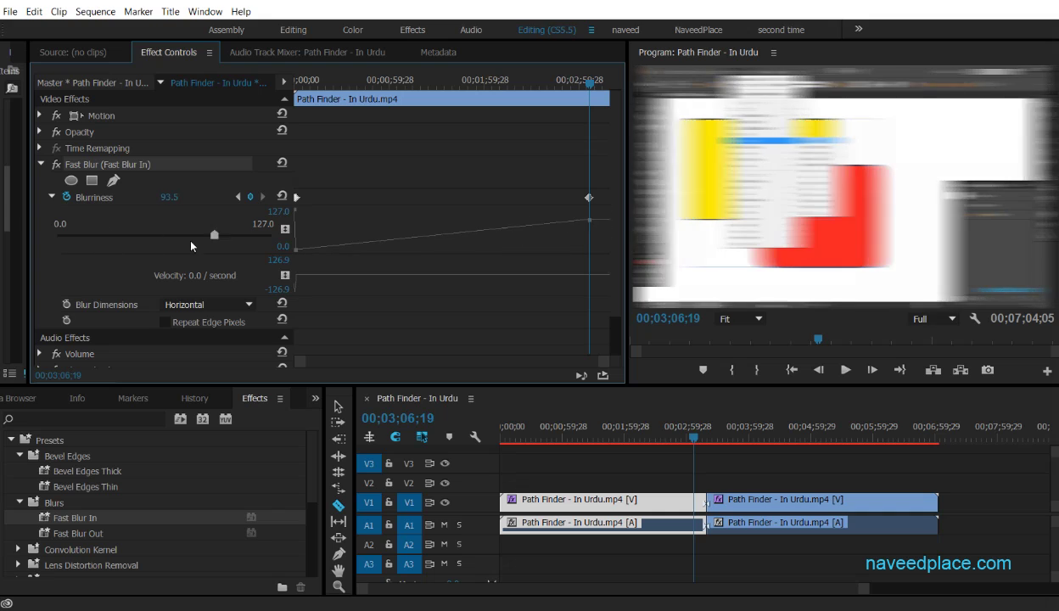
{"action": "left_click", "coordinate": [41, 165]}
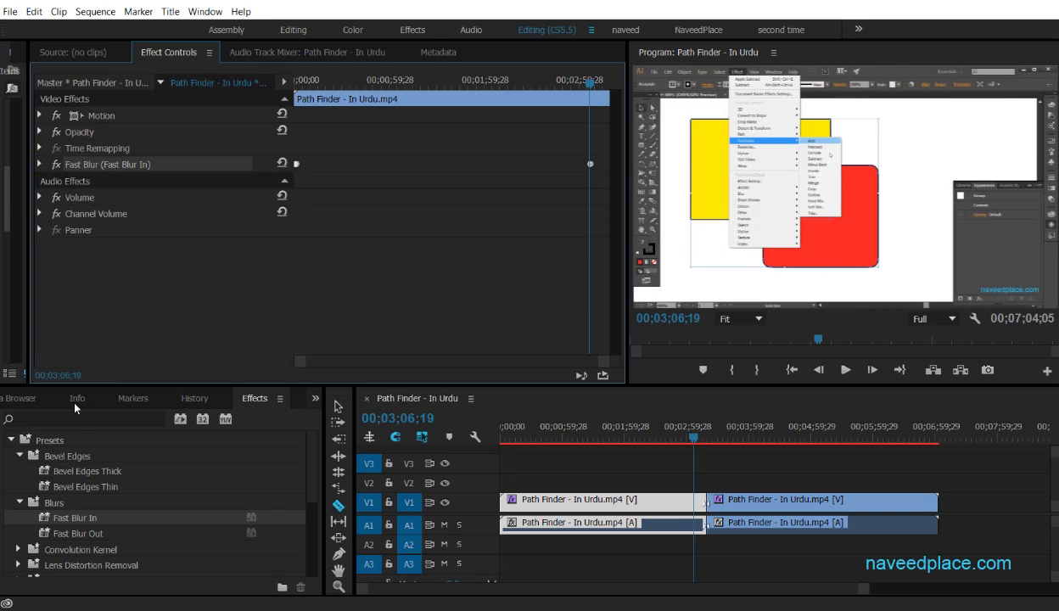
Collapse the Bevel Edges, Blurs and Presets folders and give the effects list more room.
{"action": "left_click", "coordinate": [20, 456]}
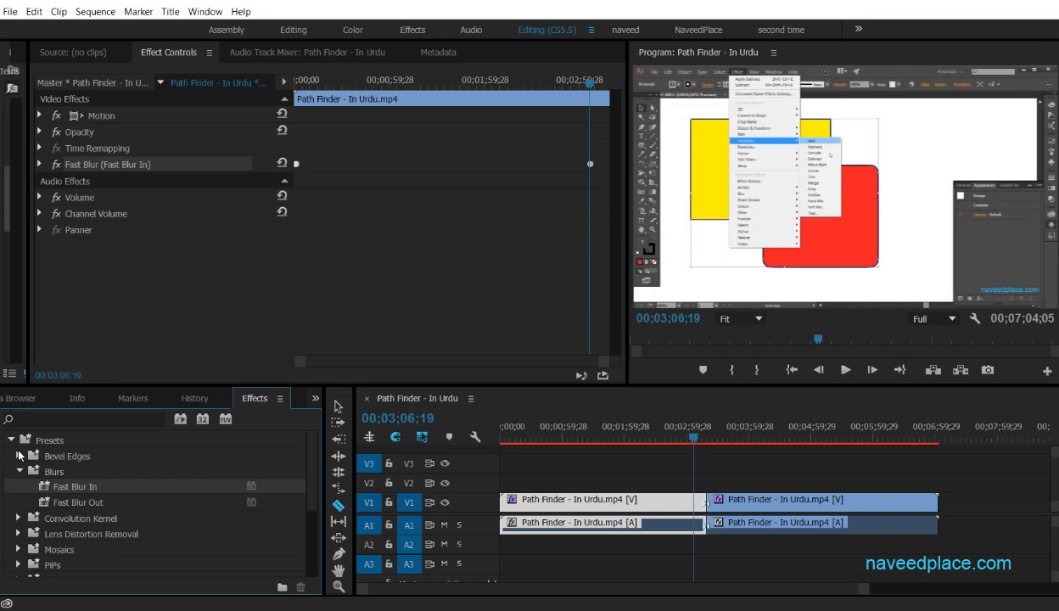
{"action": "left_click", "coordinate": [19, 457]}
{"action": "left_click", "coordinate": [19, 457]}
{"action": "left_click", "coordinate": [19, 472]}
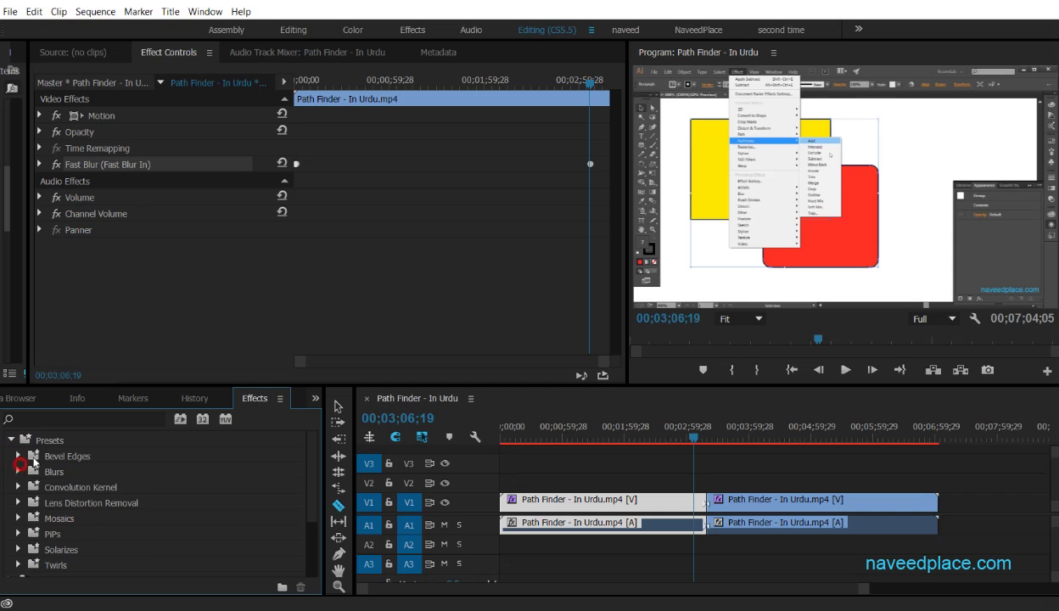
{"action": "left_click_drag", "start_coordinate": [310, 386], "coordinate": [310, 208]}
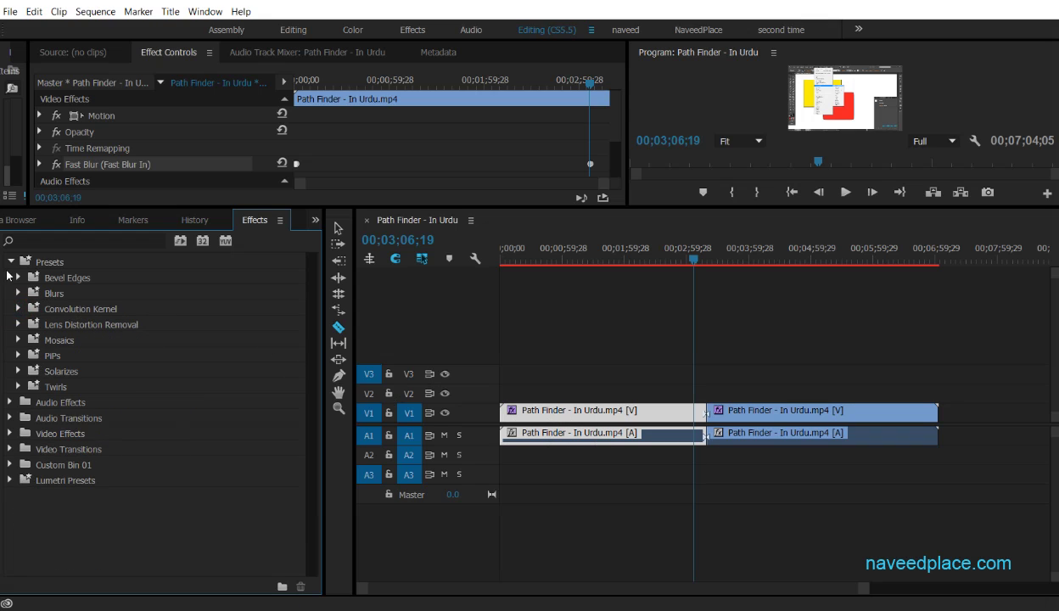
{"action": "left_click", "coordinate": [11, 263]}
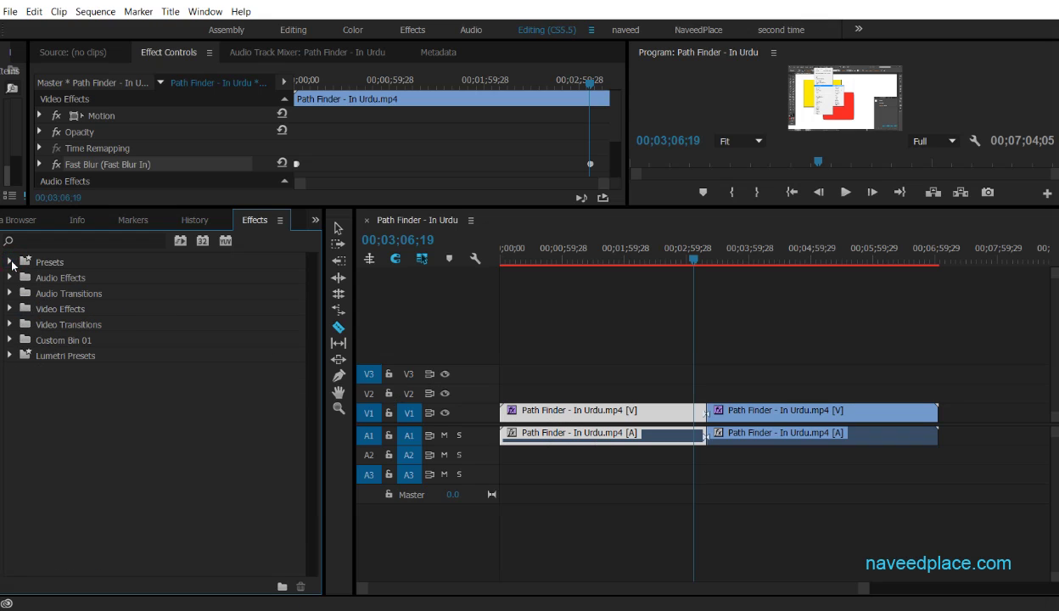
{"action": "left_click", "coordinate": [11, 309]}
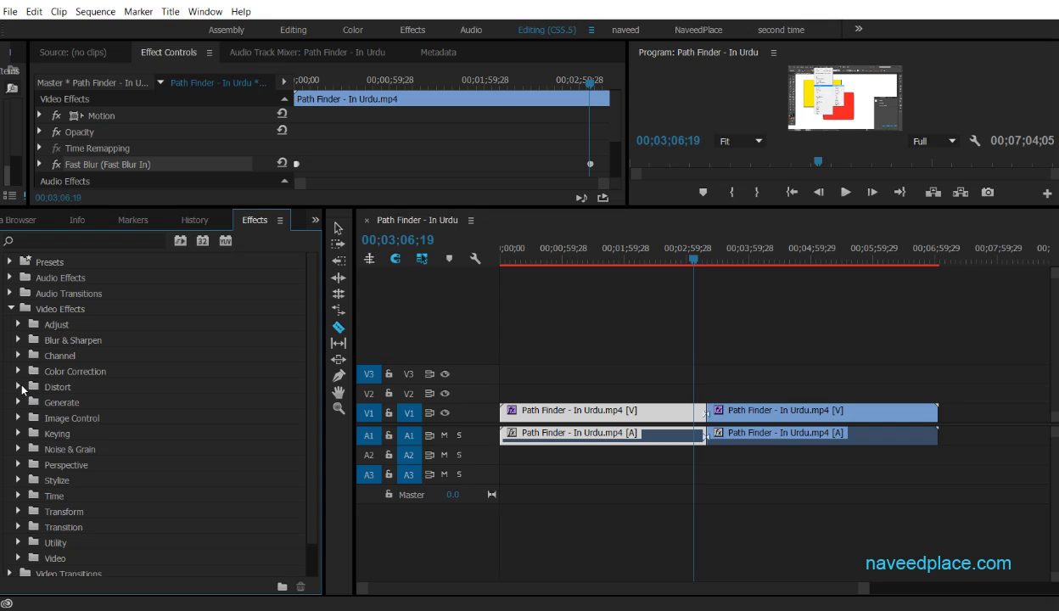
Save the project and widen the Project panel to show the clip and sequence.
{"action": "key", "text": "ctrl+s"}
{"action": "scroll", "coordinate": [51, 407], "scroll_direction": "down", "scroll_amount": 1}
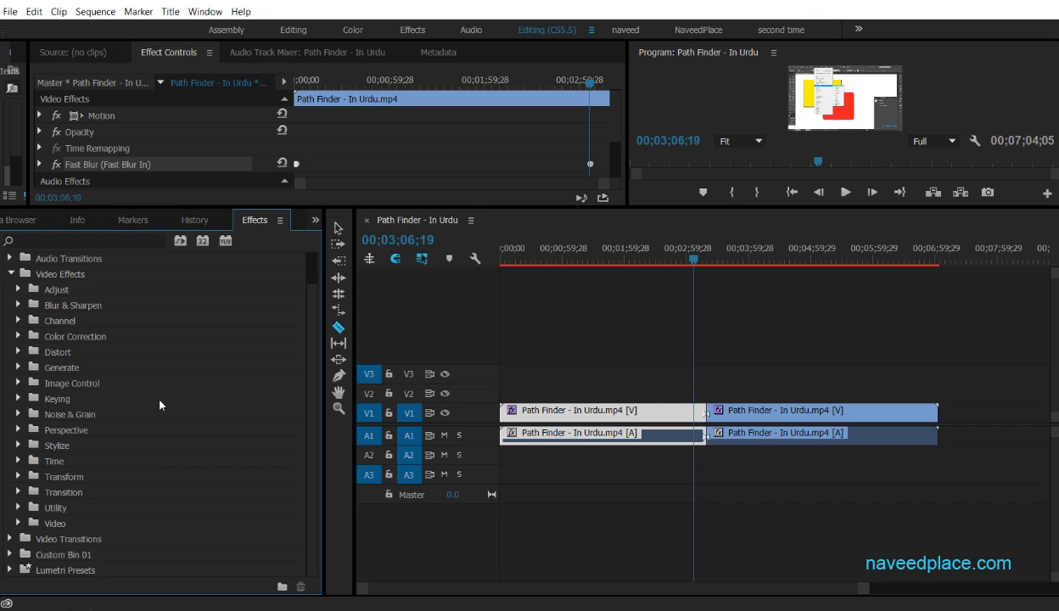
{"action": "scroll", "coordinate": [47, 370], "scroll_direction": "up", "scroll_amount": 2}
{"action": "left_click", "coordinate": [10, 309]}
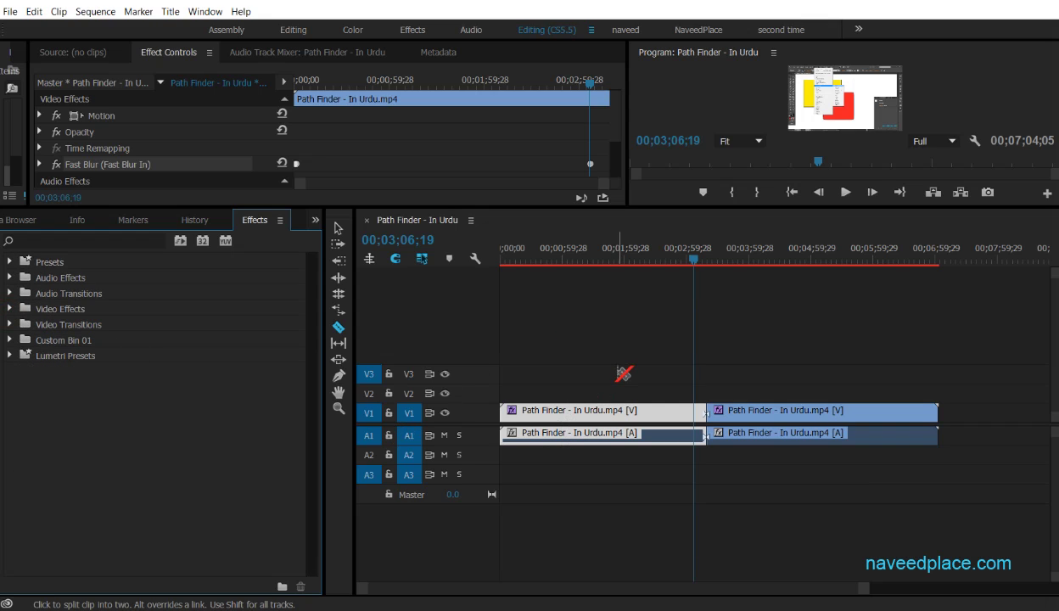
{"action": "left_click_drag", "start_coordinate": [393, 206], "coordinate": [393, 328]}
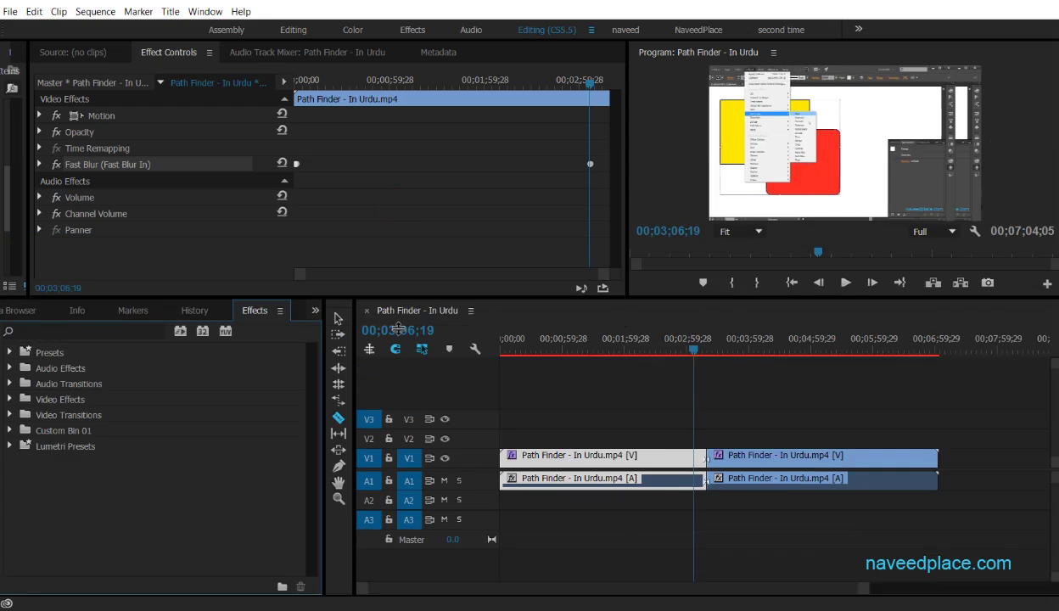
{"action": "left_click_drag", "start_coordinate": [23, 262], "coordinate": [457, 274]}
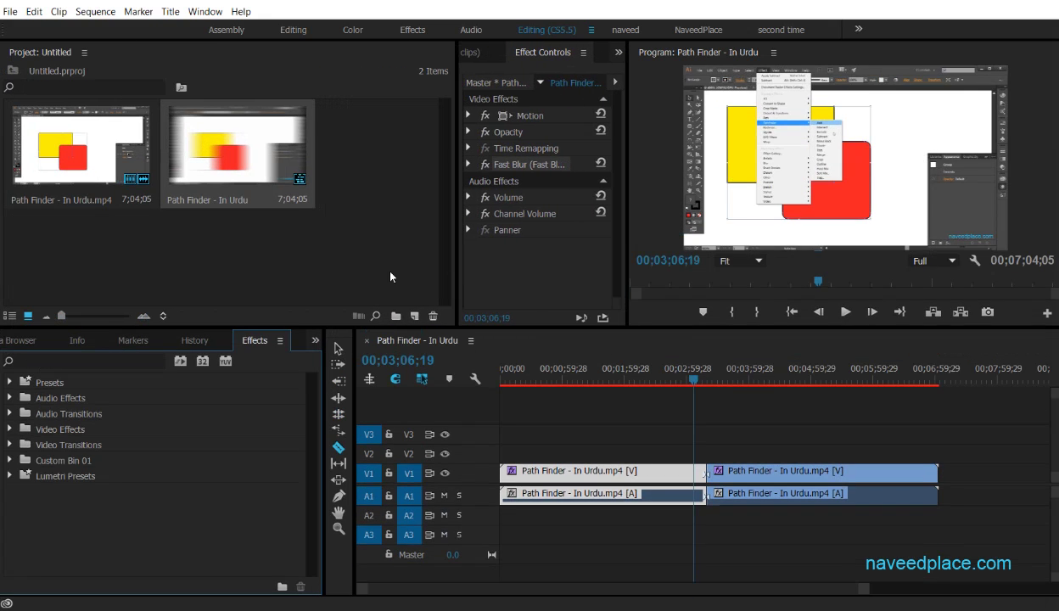
Create a new Adjustment Layer in the Project panel and place it at the start of V3.
{"action": "right_click", "coordinate": [369, 148]}
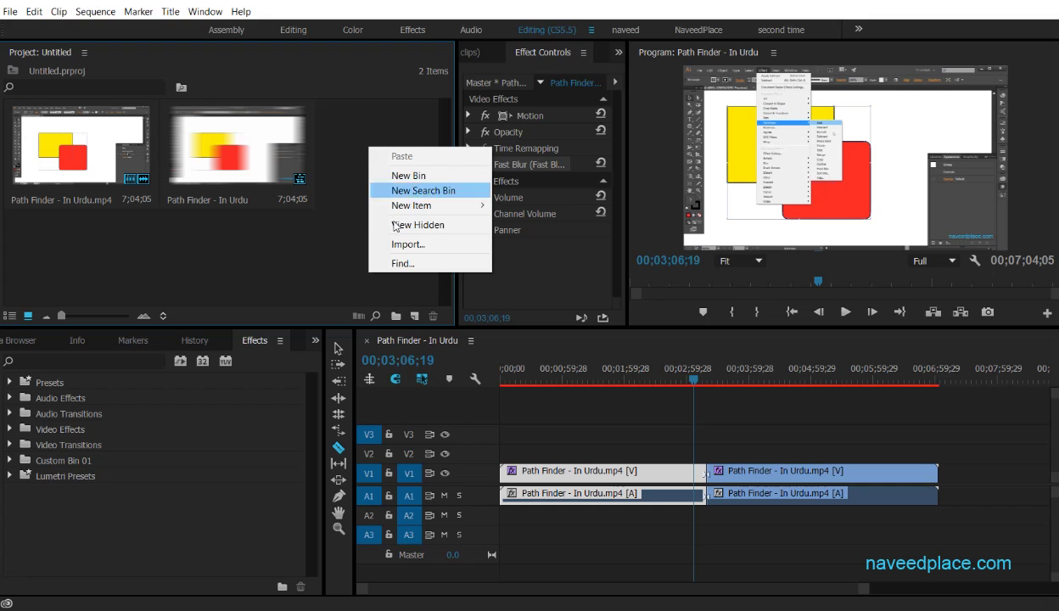
{"action": "mouse_move", "coordinate": [393, 211]}
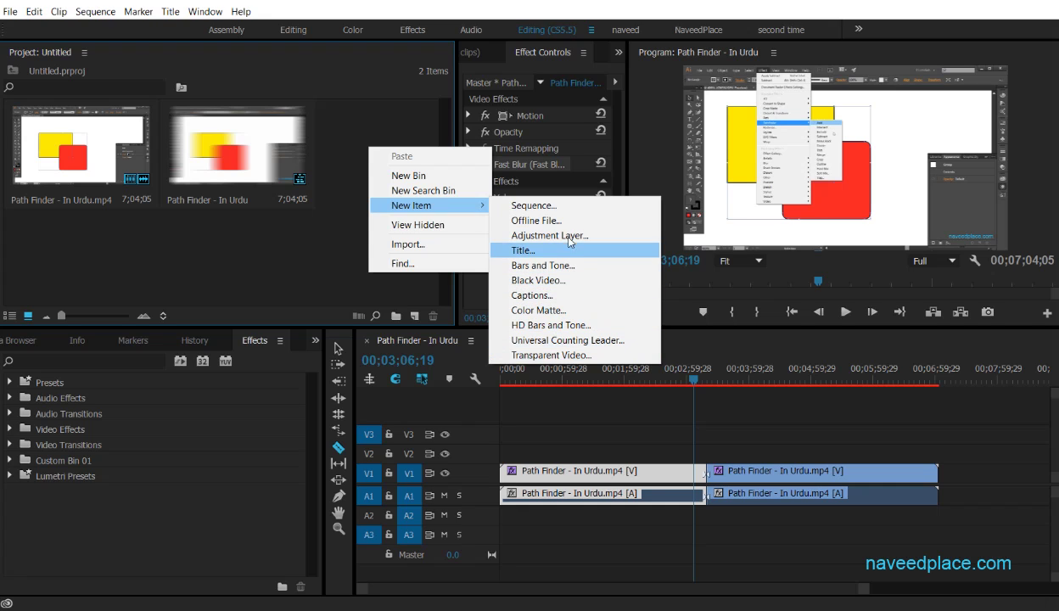
{"action": "left_click", "coordinate": [571, 242]}
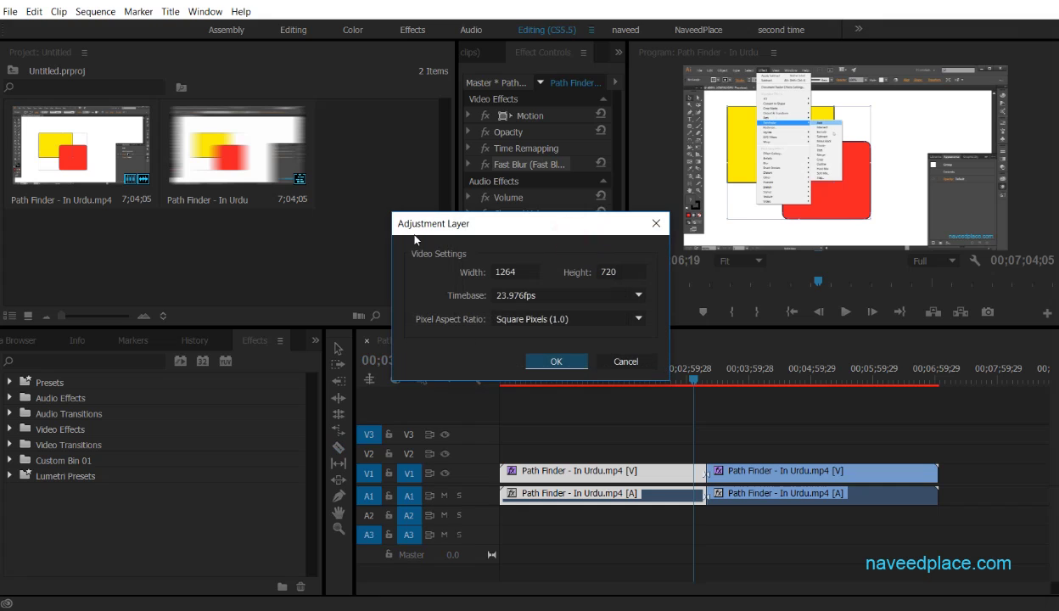
{"action": "left_click", "coordinate": [543, 361]}
{"action": "mouse_move", "coordinate": [370, 160]}
{"action": "left_mouse_down"}
{"action": "mouse_move", "coordinate": [528, 434]}
{"action": "mouse_move", "coordinate": [502, 435]}
{"action": "left_mouse_up"}
{"action": "left_click_drag", "start_coordinate": [865, 588], "coordinate": [273, 584]}
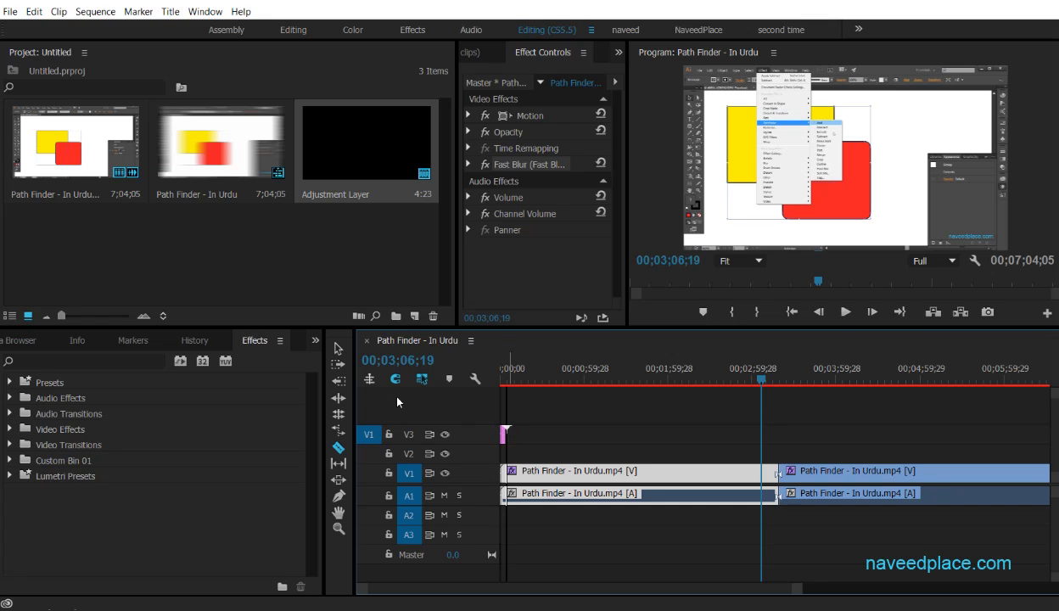
Extend the V3 Adjustment Layer to the sequence end (00;07;04;05), then cut clips at the playhead.
{"action": "left_click", "coordinate": [338, 348]}
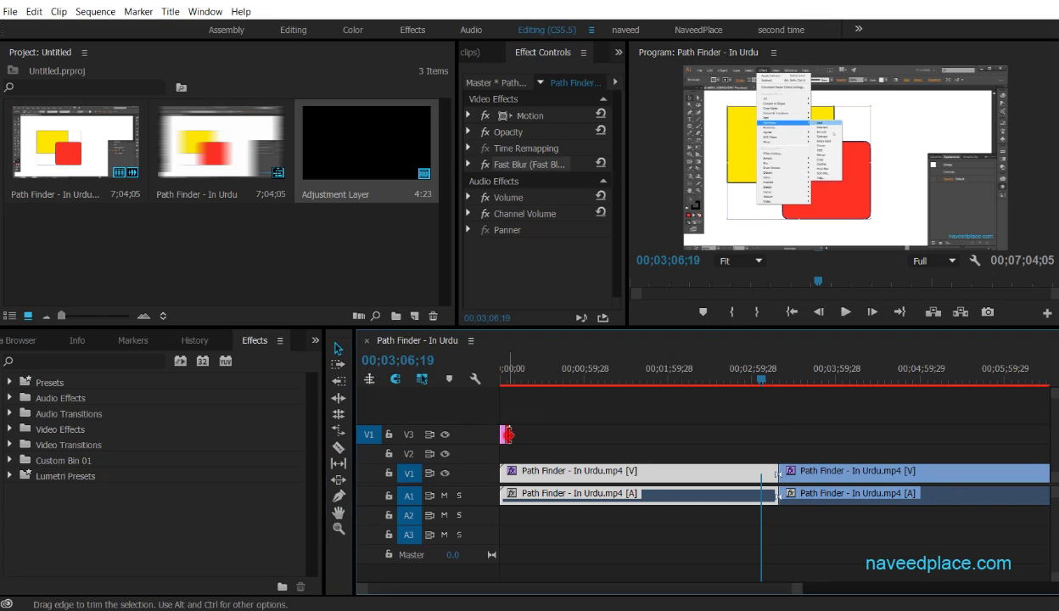
{"action": "mouse_move", "coordinate": [509, 435]}
{"action": "left_mouse_down"}
{"action": "mouse_move", "coordinate": [899, 452]}
{"action": "mouse_move", "coordinate": [794, 448]}
{"action": "left_mouse_up"}
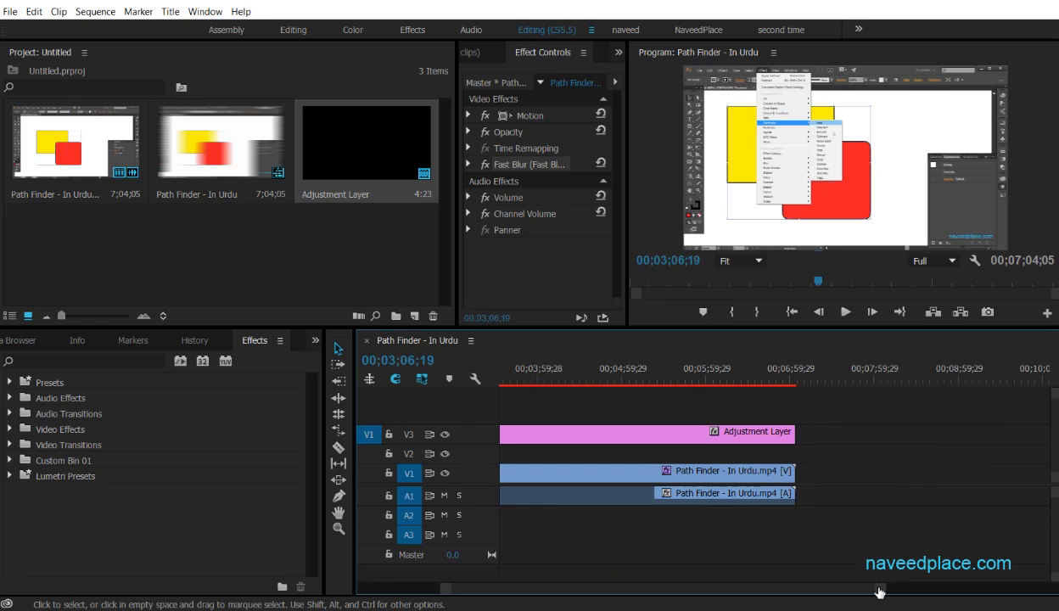
{"action": "mouse_move", "coordinate": [879, 591]}
{"action": "left_mouse_down"}
{"action": "mouse_move", "coordinate": [419, 594]}
{"action": "mouse_move", "coordinate": [933, 594]}
{"action": "left_mouse_up"}
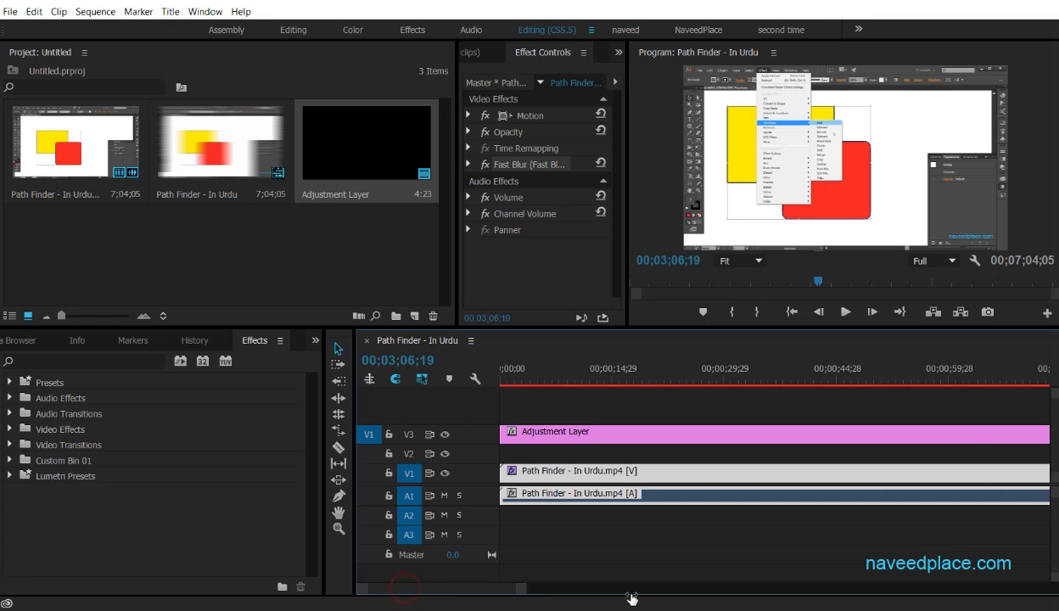
{"action": "left_click", "coordinate": [572, 436]}
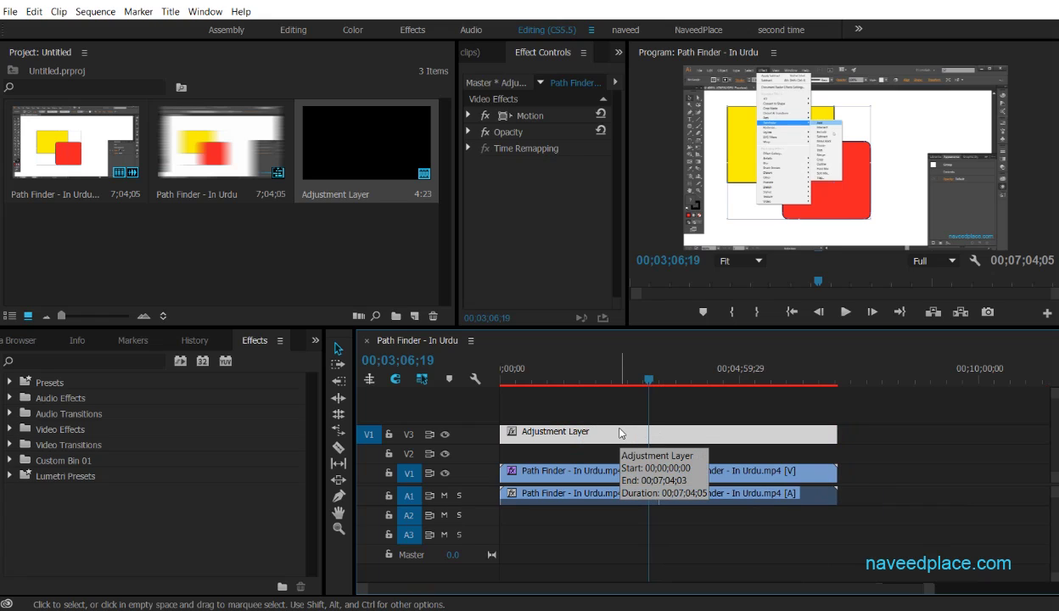
{"action": "key", "text": "ctrl+k"}
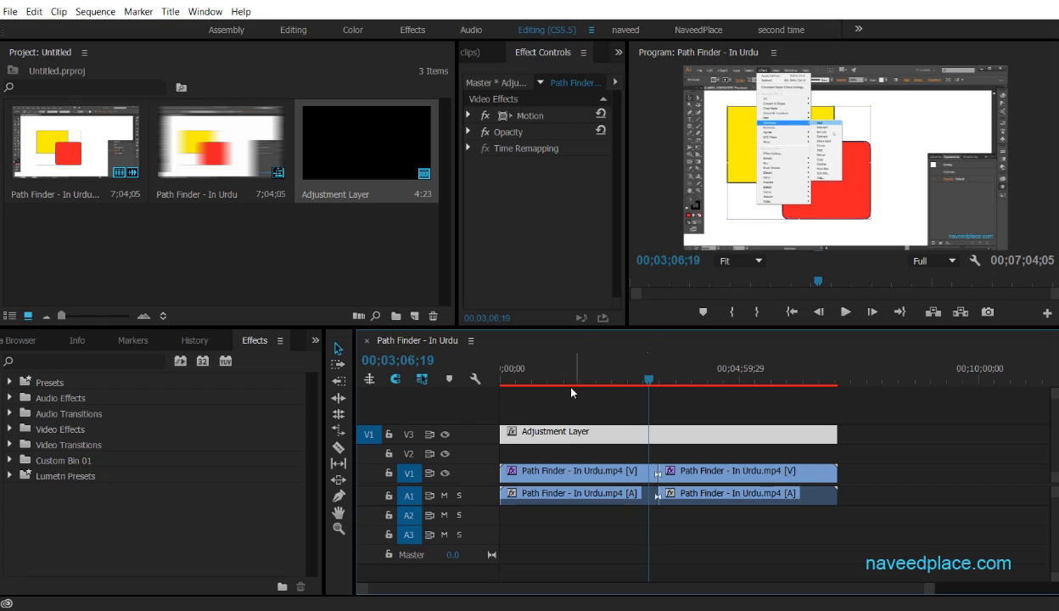
Select the first Path Finder clip, save the project, and expand Video Effects.
{"action": "left_click", "coordinate": [581, 476]}
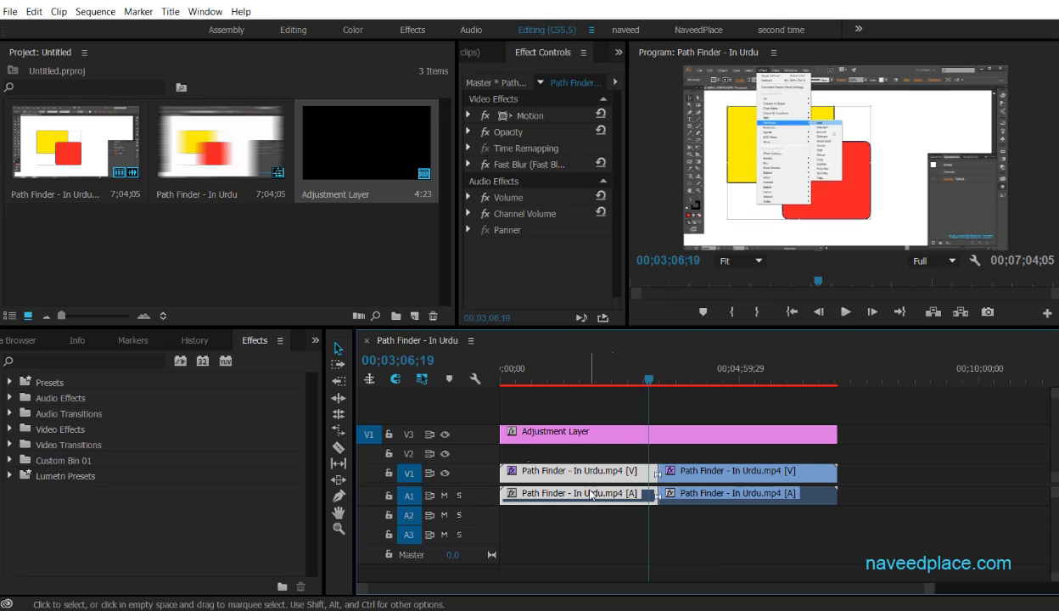
{"action": "key", "text": "ctrl+s"}
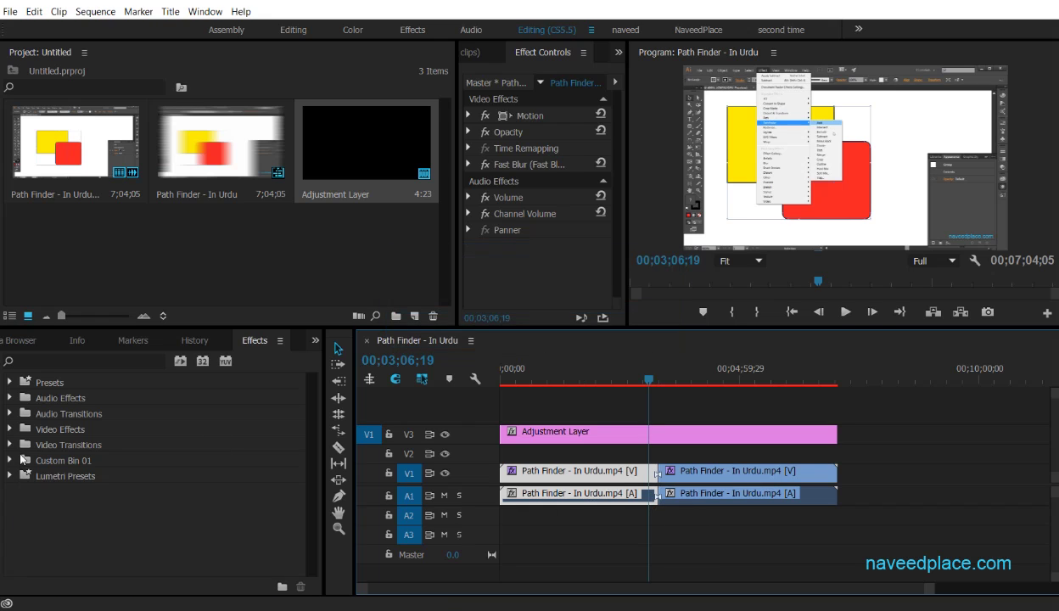
{"action": "left_click", "coordinate": [10, 430]}
{"action": "scroll", "coordinate": [76, 501], "scroll_direction": "down", "scroll_amount": 2}
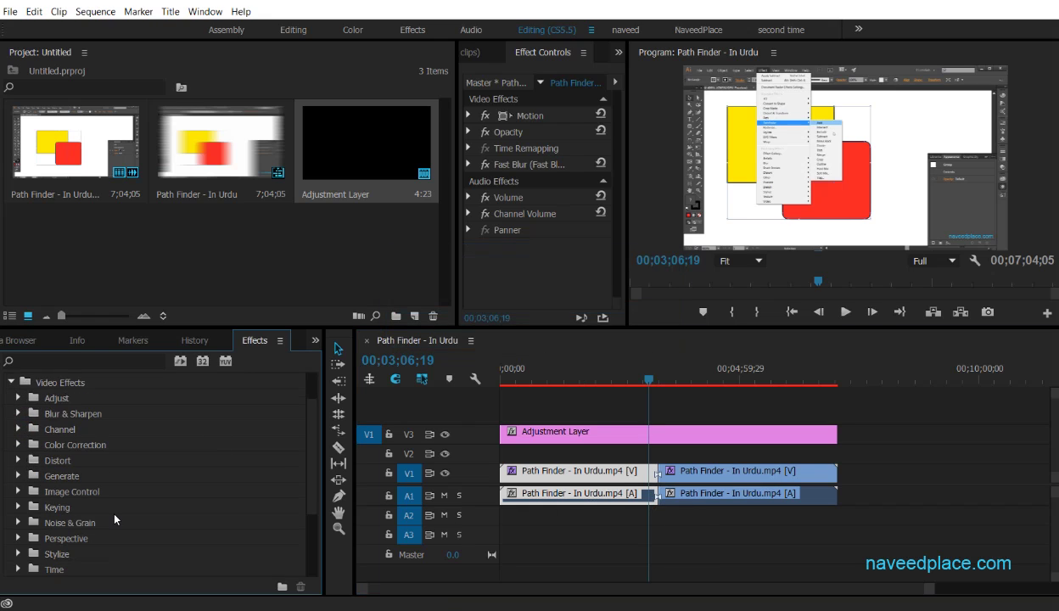
Open Video Transitions > Iris and drag Iris Box toward the Adjustment Layer's start on V3.
{"action": "scroll", "coordinate": [111, 501], "scroll_direction": "down", "scroll_amount": 3}
{"action": "left_click", "coordinate": [11, 539]}
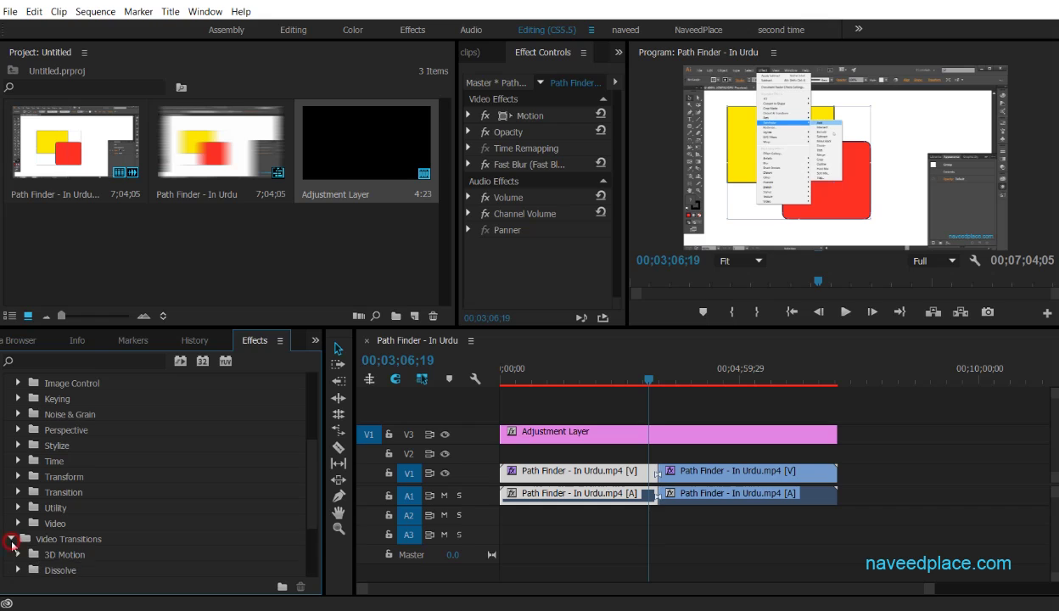
{"action": "scroll", "coordinate": [83, 535], "scroll_direction": "down", "scroll_amount": 2}
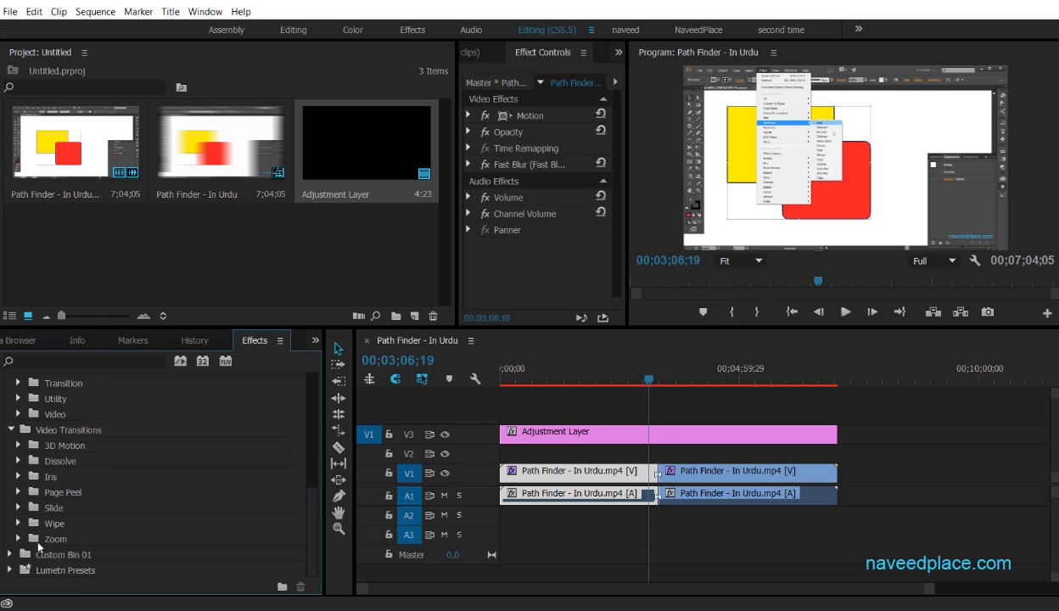
{"action": "left_click", "coordinate": [17, 477]}
{"action": "mouse_move", "coordinate": [64, 492]}
{"action": "left_mouse_down"}
{"action": "mouse_move", "coordinate": [488, 449]}
{"action": "mouse_move", "coordinate": [518, 436]}
{"action": "left_mouse_up"}
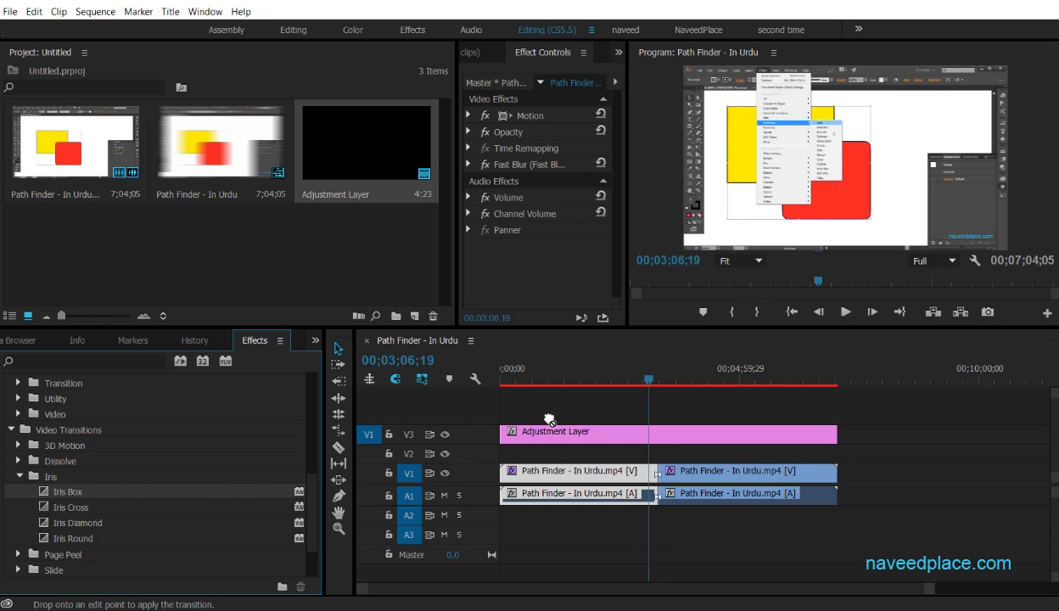
Drop Iris Box at the Adjustment Layer's start and play the sequence opening to preview it.
{"action": "left_click_drag", "start_coordinate": [155, 491], "coordinate": [513, 431]}
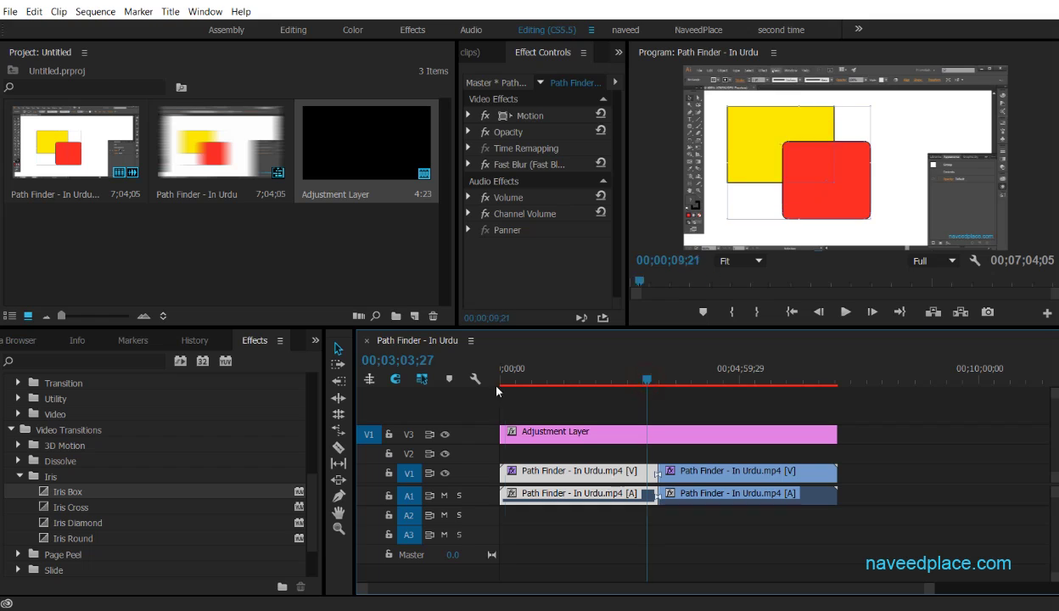
{"action": "key", "text": "Home"}
{"action": "key", "text": "space"}
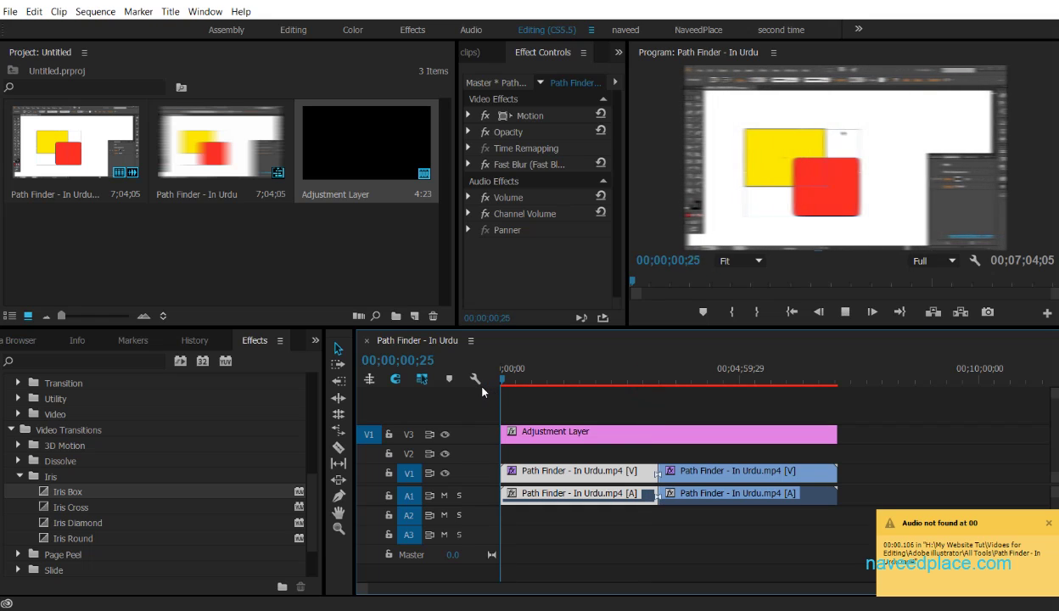
{"action": "key", "text": "space"}
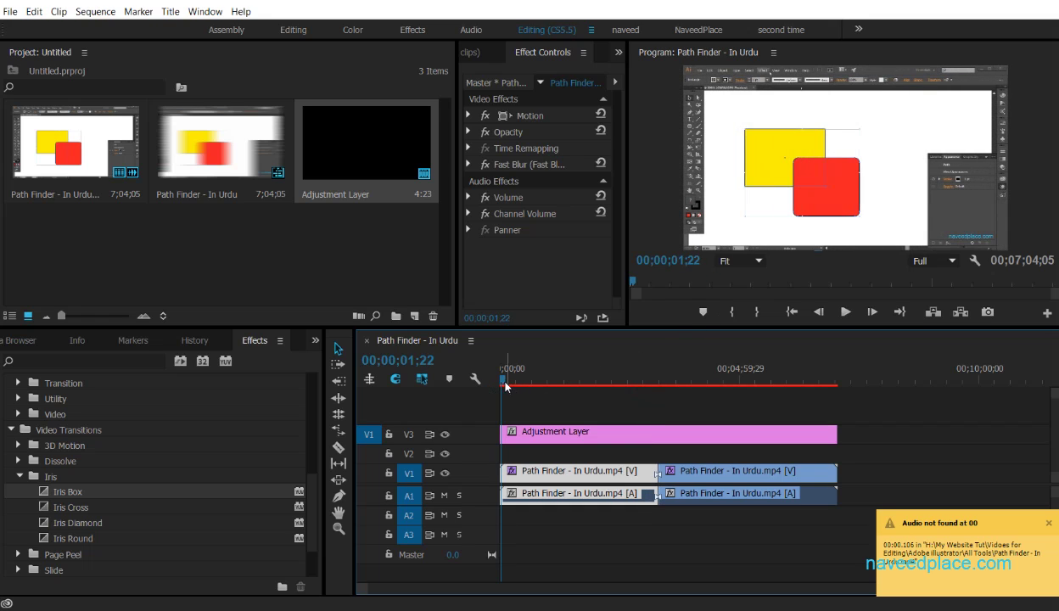
{"action": "left_click", "coordinate": [497, 370]}
{"action": "key", "text": "space"}
{"action": "key", "text": "space"}
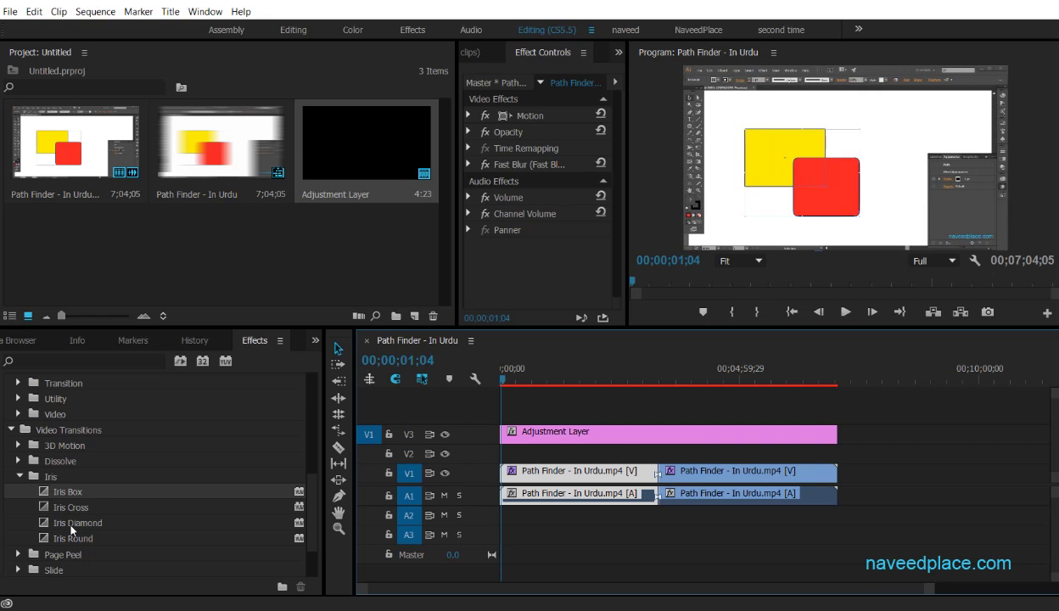
Collapse Iris, expand 3D Motion, and pick up the Cube Spin transition.
{"action": "left_click", "coordinate": [20, 476]}
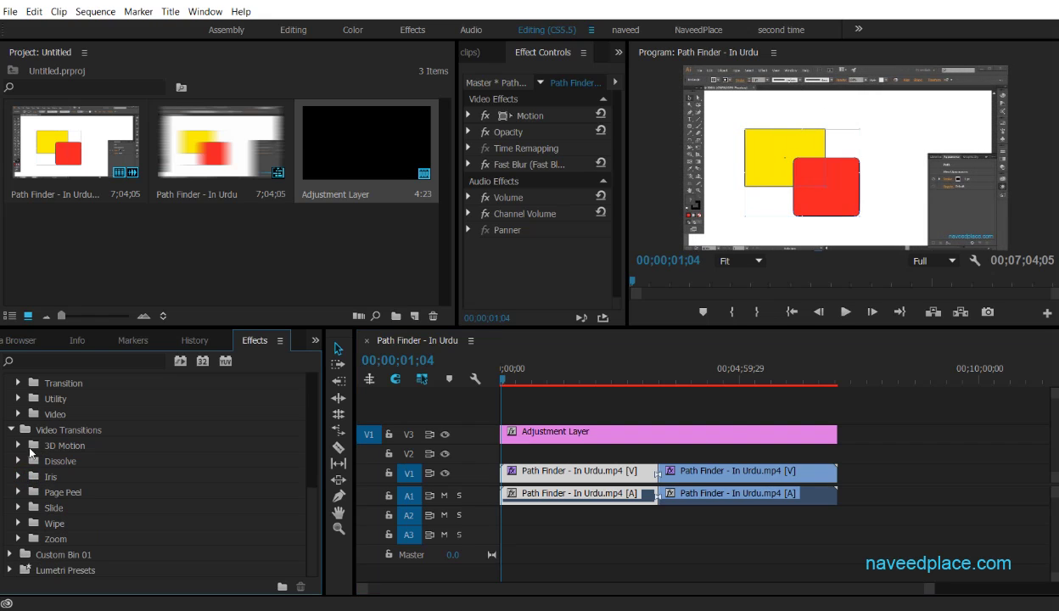
{"action": "left_click", "coordinate": [18, 446]}
{"action": "mouse_move", "coordinate": [64, 461]}
{"action": "left_mouse_down"}
{"action": "mouse_move", "coordinate": [536, 441]}
{"action": "mouse_move", "coordinate": [612, 488]}
{"action": "left_mouse_up"}
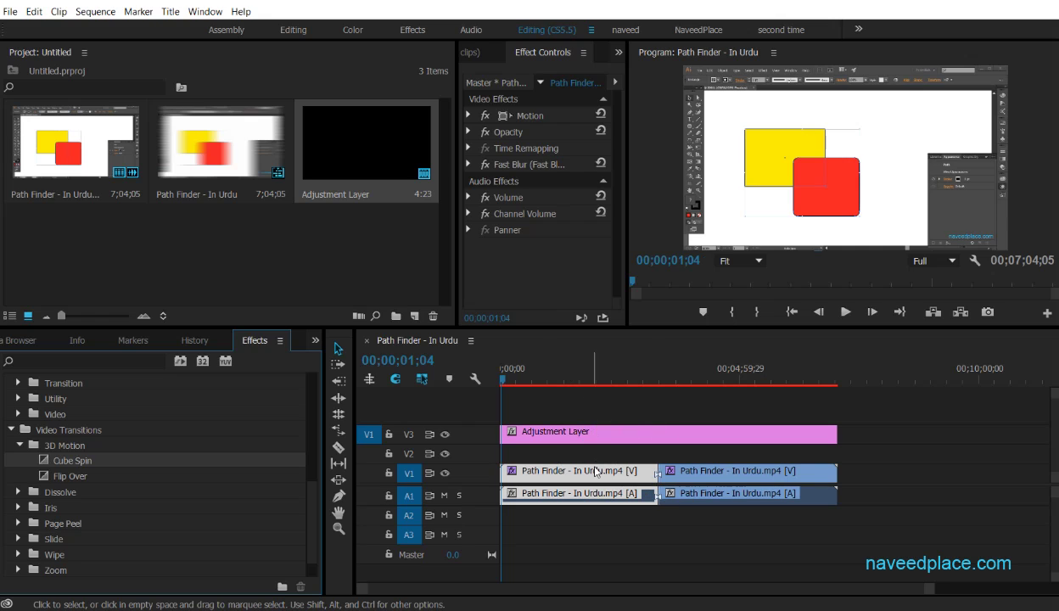
Drop Cube Spin at the Adjustment Layer's start edit point and play it back.
{"action": "left_click_drag", "start_coordinate": [44, 461], "coordinate": [321, 440]}
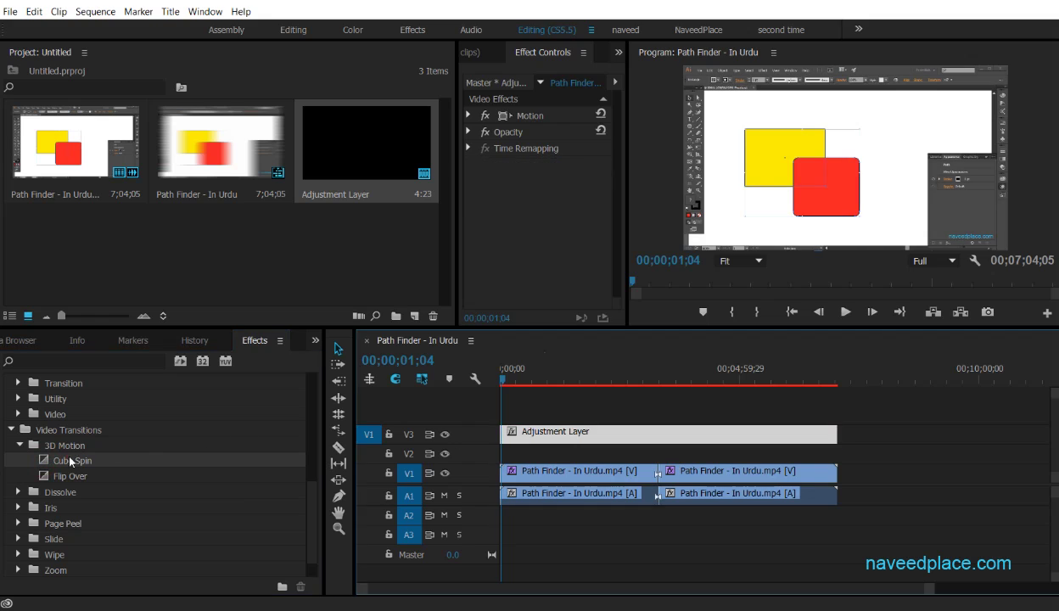
{"action": "mouse_move", "coordinate": [321, 440]}
{"action": "left_mouse_down"}
{"action": "mouse_move", "coordinate": [508, 433]}
{"action": "mouse_move", "coordinate": [502, 378]}
{"action": "left_mouse_up"}
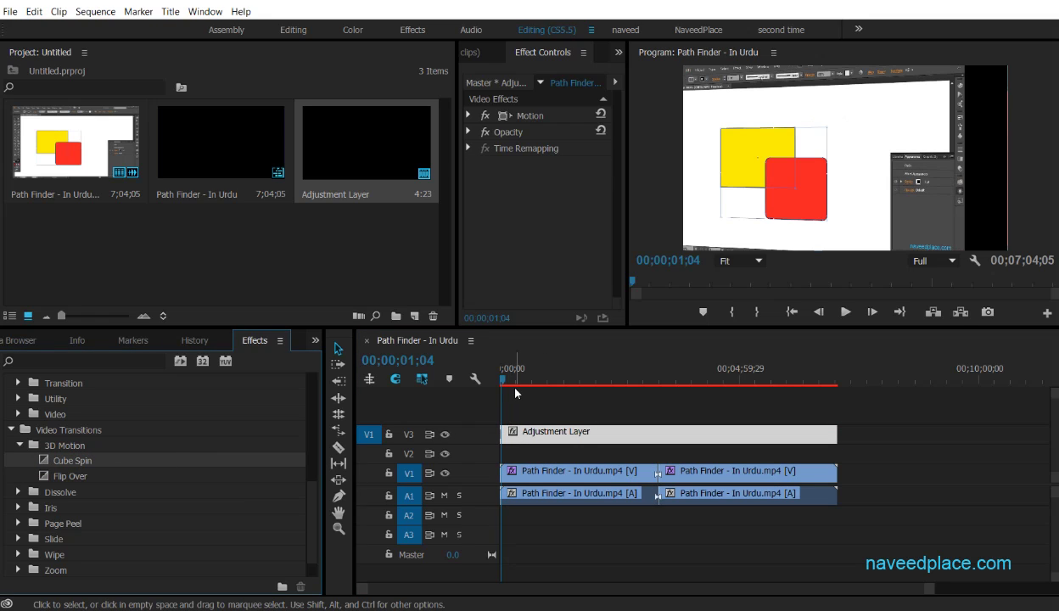
{"action": "key", "text": "space"}
{"action": "left_click", "coordinate": [502, 377]}
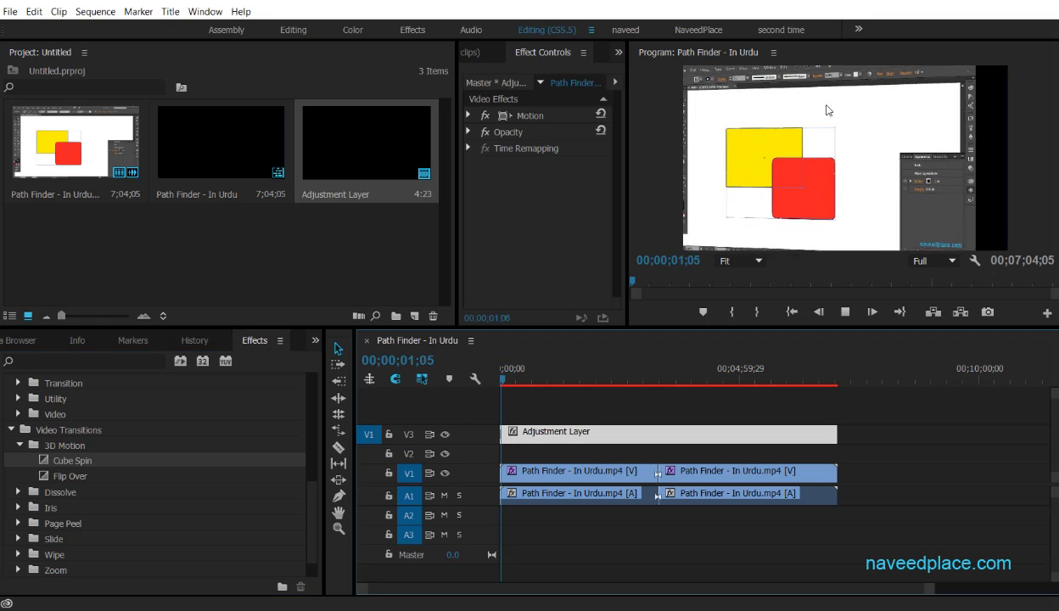
{"action": "key", "text": "space"}
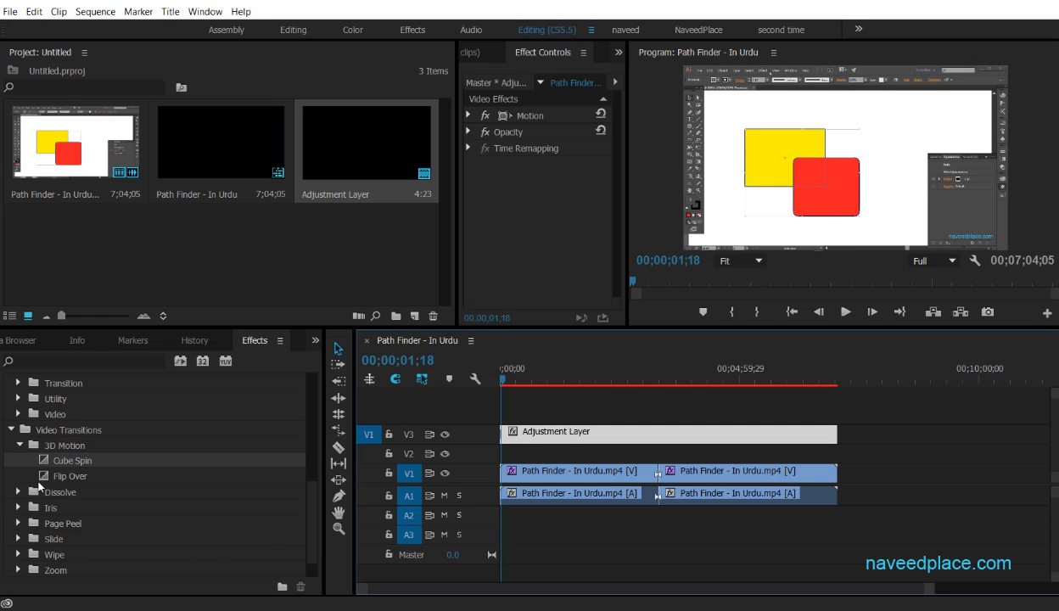
Collapse Video Transitions, peek into Lumetri Presets, and clear the timeline selection.
{"action": "left_click", "coordinate": [12, 431]}
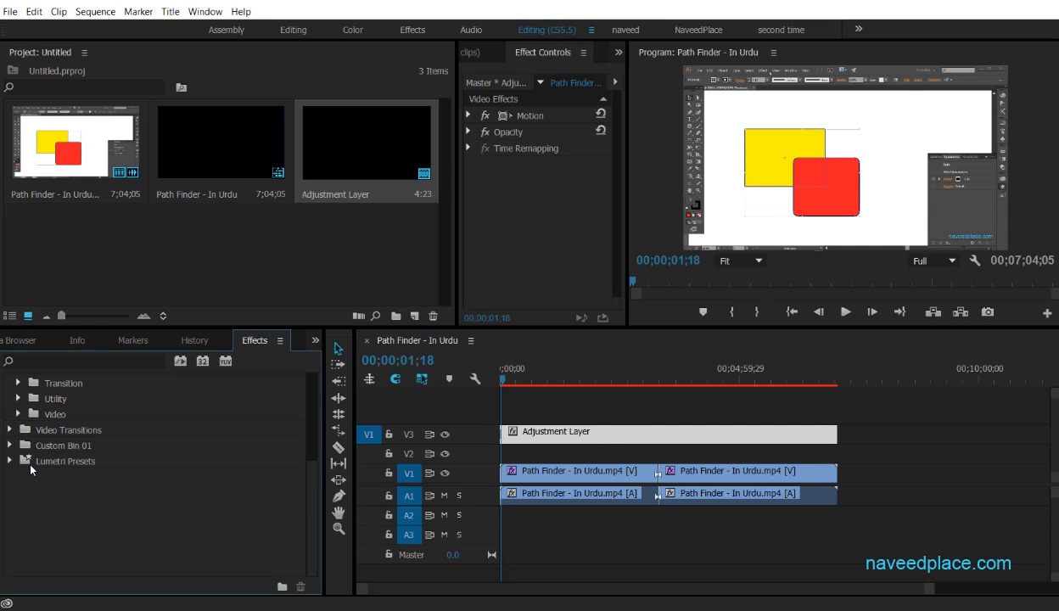
{"action": "left_click", "coordinate": [11, 461]}
{"action": "left_click", "coordinate": [11, 461]}
{"action": "left_click", "coordinate": [592, 448]}
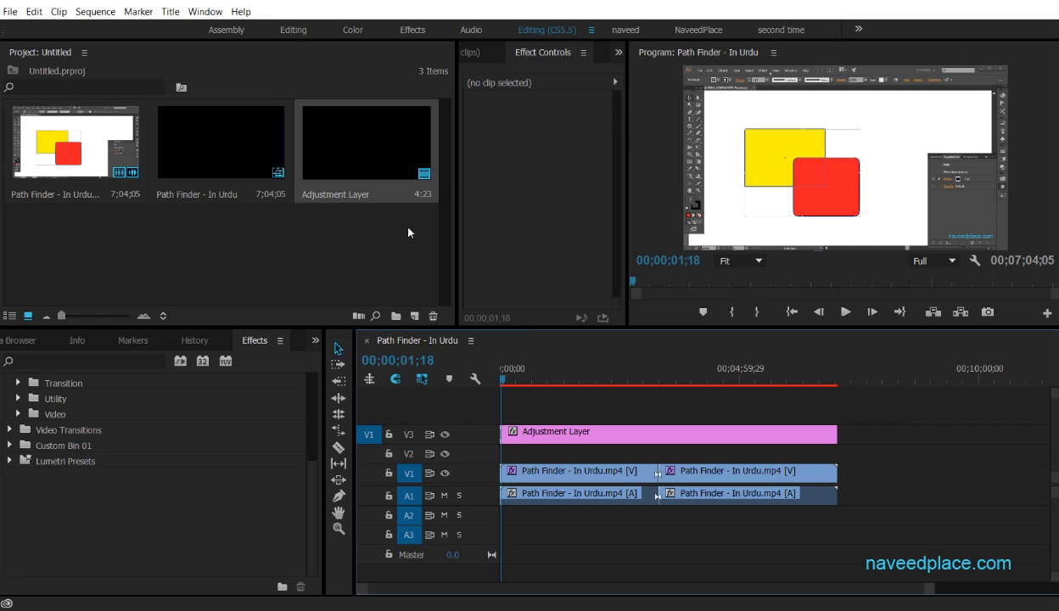
Collapse the Video Effects category and expand Audio Effects.
{"action": "scroll", "coordinate": [34, 475], "scroll_direction": "up", "scroll_amount": 4}
{"action": "scroll", "coordinate": [22, 450], "scroll_direction": "up", "scroll_amount": 2}
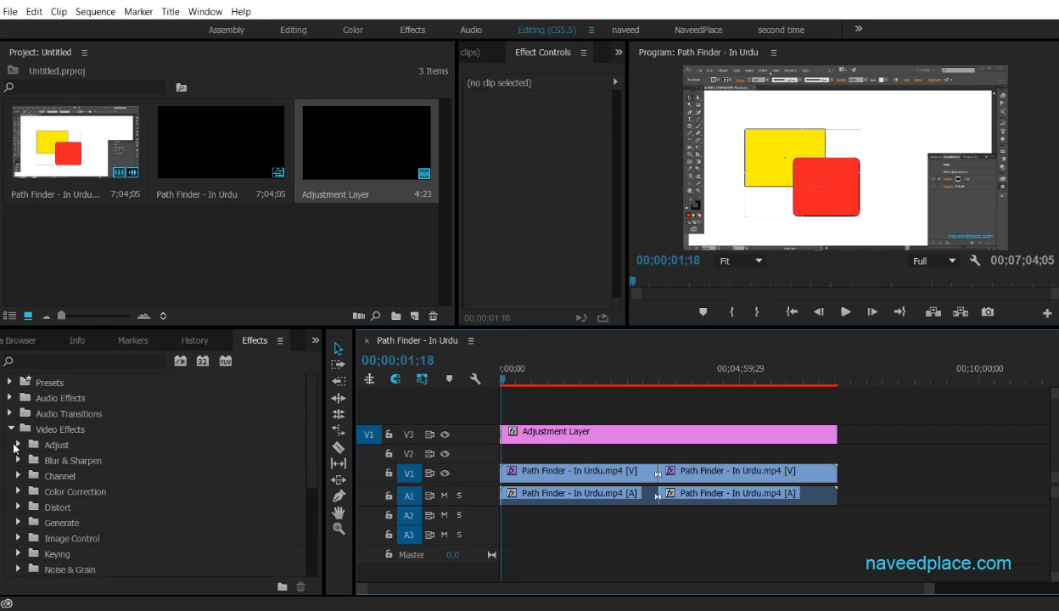
{"action": "left_click", "coordinate": [9, 429]}
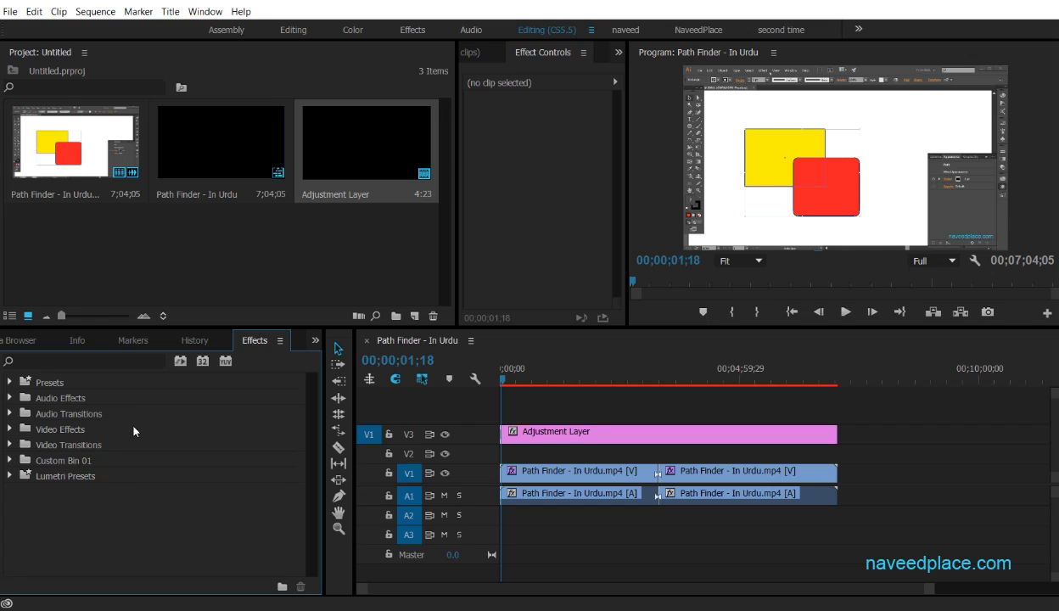
{"action": "left_click", "coordinate": [11, 398]}
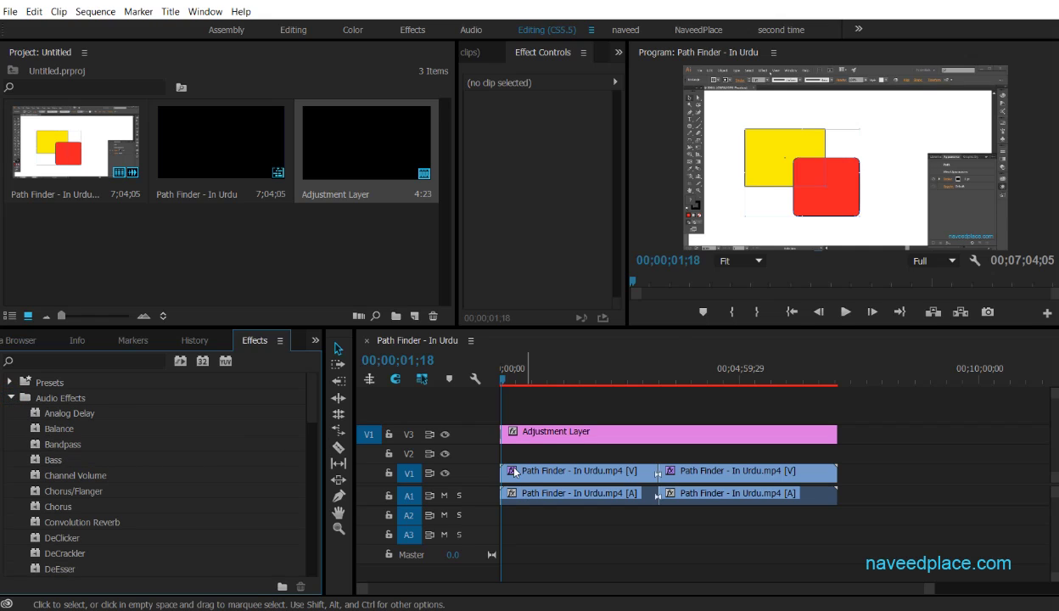
Save the project, select the first split Path Finder clip, and return the playhead to the start.
{"action": "key", "text": "ctrl+s"}
{"action": "key", "text": "space"}
{"action": "left_click", "coordinate": [551, 472]}
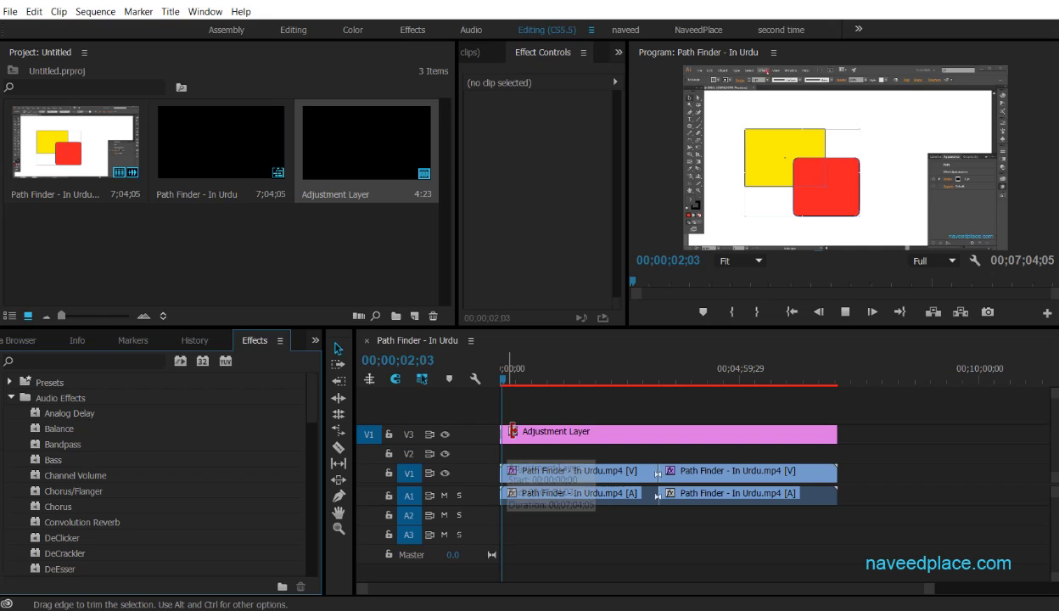
{"action": "left_click", "coordinate": [501, 378]}
{"action": "key", "text": "Home"}
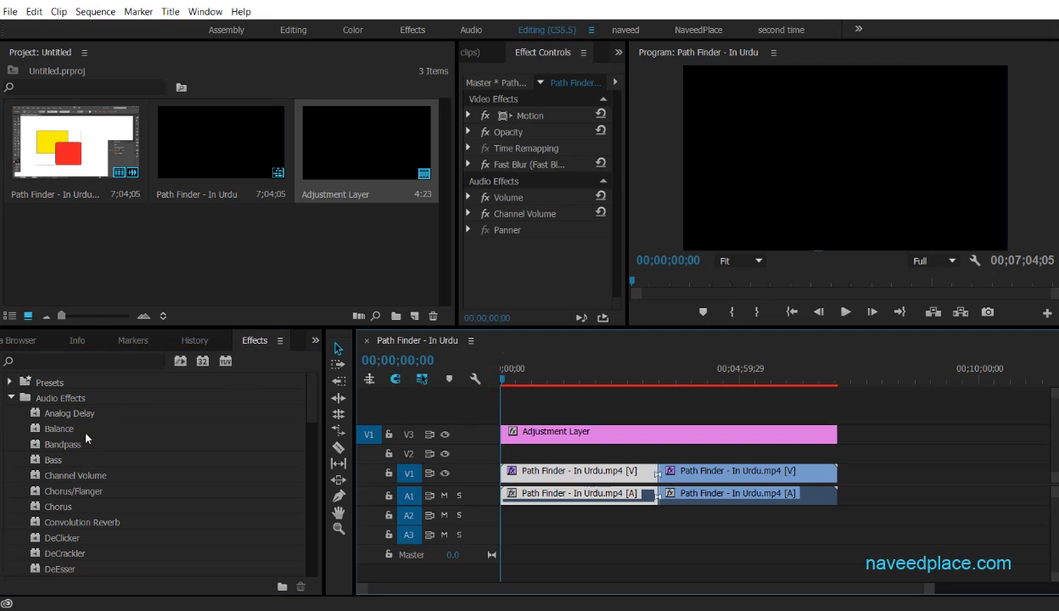
Widen and heighten the Effects panel and timeline, then scroll the audio effects down to Phaser.
{"action": "scroll", "coordinate": [76, 461], "scroll_direction": "down", "scroll_amount": 1}
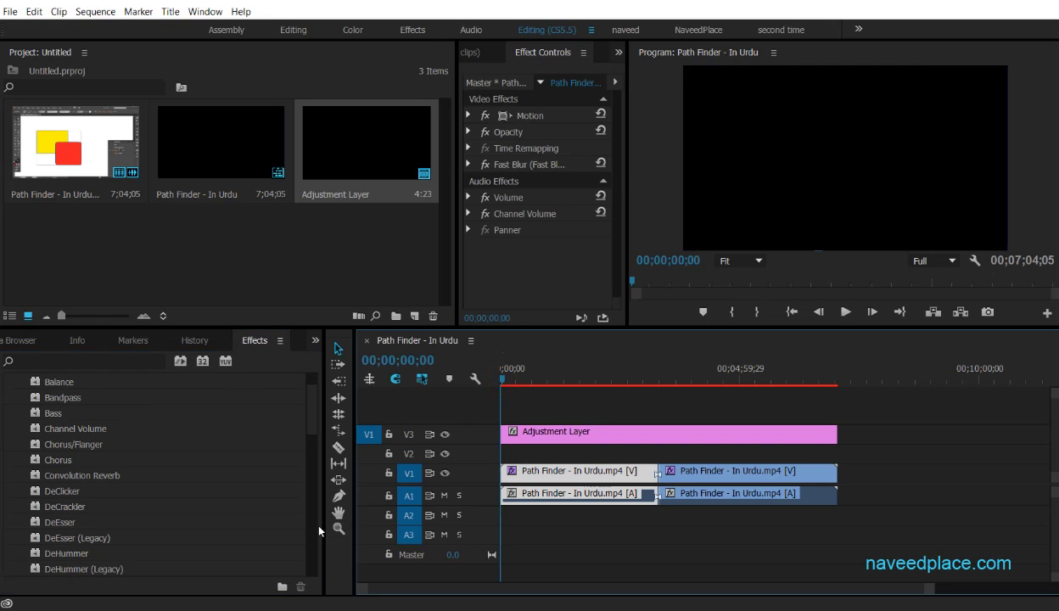
{"action": "left_click_drag", "start_coordinate": [324, 522], "coordinate": [403, 524]}
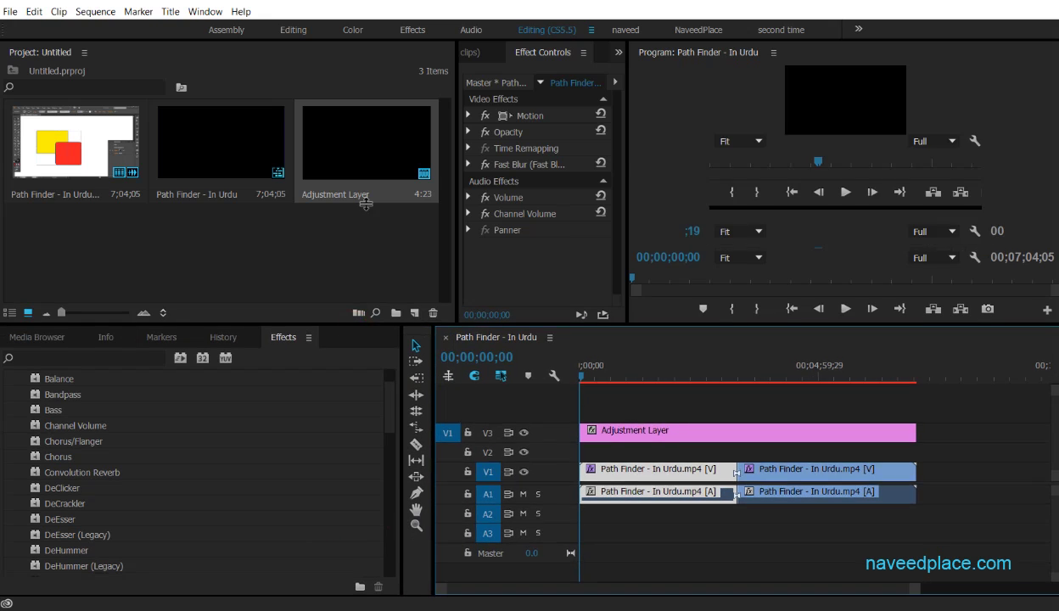
{"action": "left_click_drag", "start_coordinate": [357, 327], "coordinate": [356, 155]}
{"action": "scroll", "coordinate": [190, 536], "scroll_direction": "up", "scroll_amount": 2}
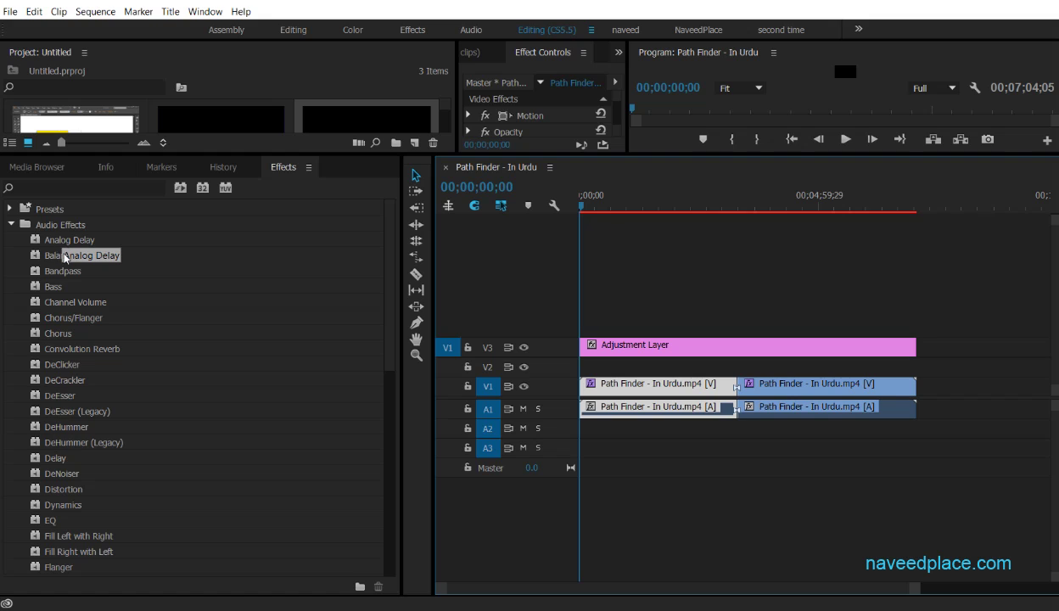
{"action": "scroll", "coordinate": [111, 424], "scroll_direction": "down", "scroll_amount": 2}
{"action": "scroll", "coordinate": [114, 534], "scroll_direction": "down", "scroll_amount": 2}
{"action": "scroll", "coordinate": [109, 552], "scroll_direction": "down", "scroll_amount": 3}
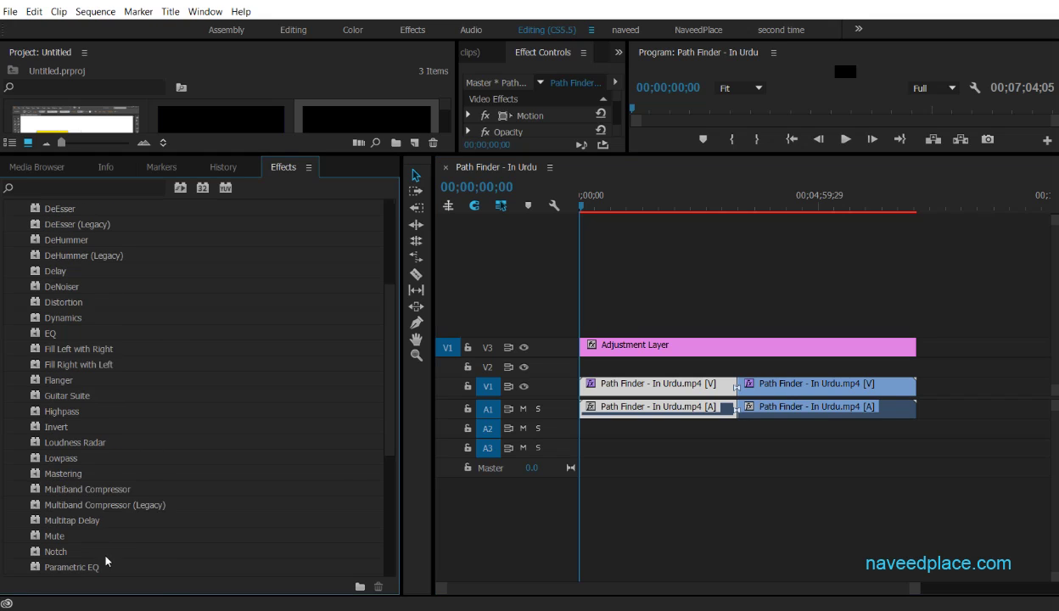
{"action": "scroll", "coordinate": [108, 561], "scroll_direction": "down", "scroll_amount": 1}
{"action": "scroll", "coordinate": [118, 560], "scroll_direction": "down", "scroll_amount": 2}
{"action": "scroll", "coordinate": [114, 424], "scroll_direction": "down", "scroll_amount": 2}
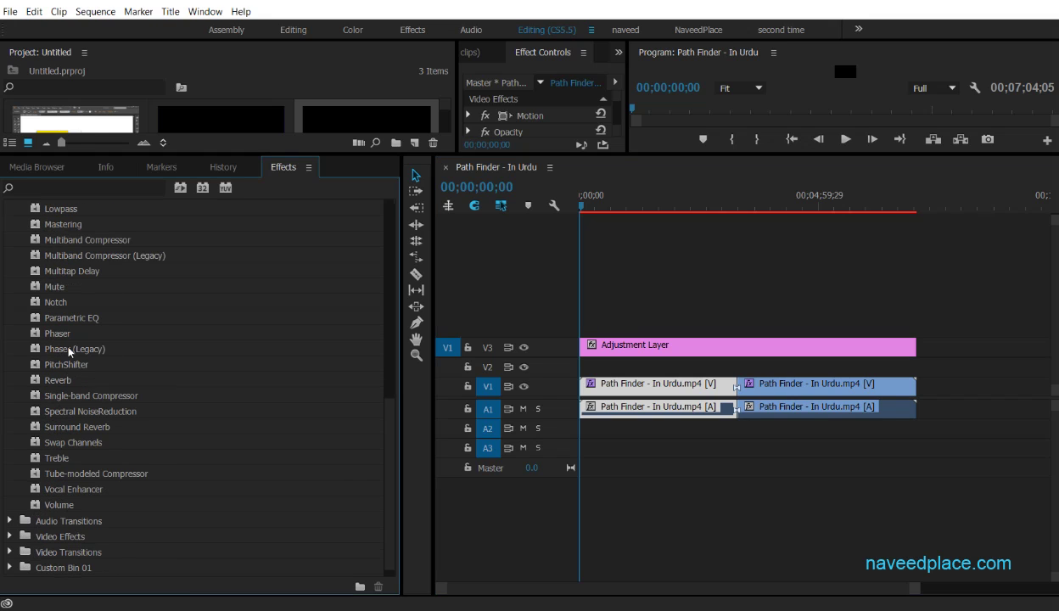
Apply the Phaser audio effect to the first A1 audio clip and enlarge the top panels to show it.
{"action": "left_click_drag", "start_coordinate": [37, 336], "coordinate": [591, 414]}
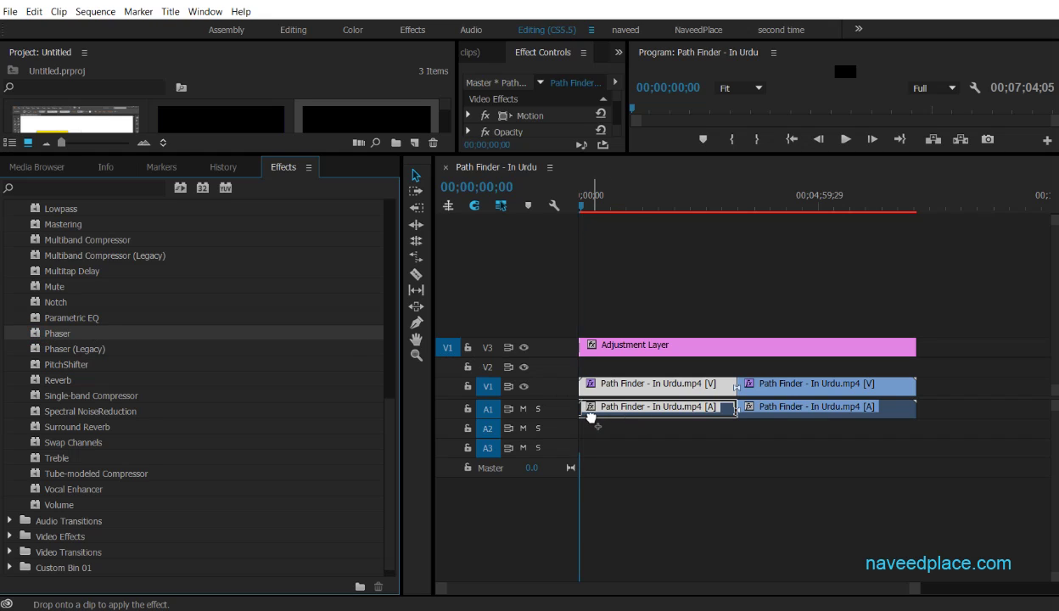
{"action": "mouse_move", "coordinate": [591, 414]}
{"action": "left_mouse_down"}
{"action": "mouse_move", "coordinate": [694, 386]}
{"action": "mouse_move", "coordinate": [651, 384]}
{"action": "mouse_move", "coordinate": [585, 414]}
{"action": "left_mouse_up"}
{"action": "mouse_move", "coordinate": [585, 414]}
{"action": "left_mouse_down"}
{"action": "mouse_move", "coordinate": [611, 410]}
{"action": "mouse_move", "coordinate": [96, 333]}
{"action": "left_mouse_up"}
{"action": "left_click_drag", "start_coordinate": [472, 393], "coordinate": [600, 164]}
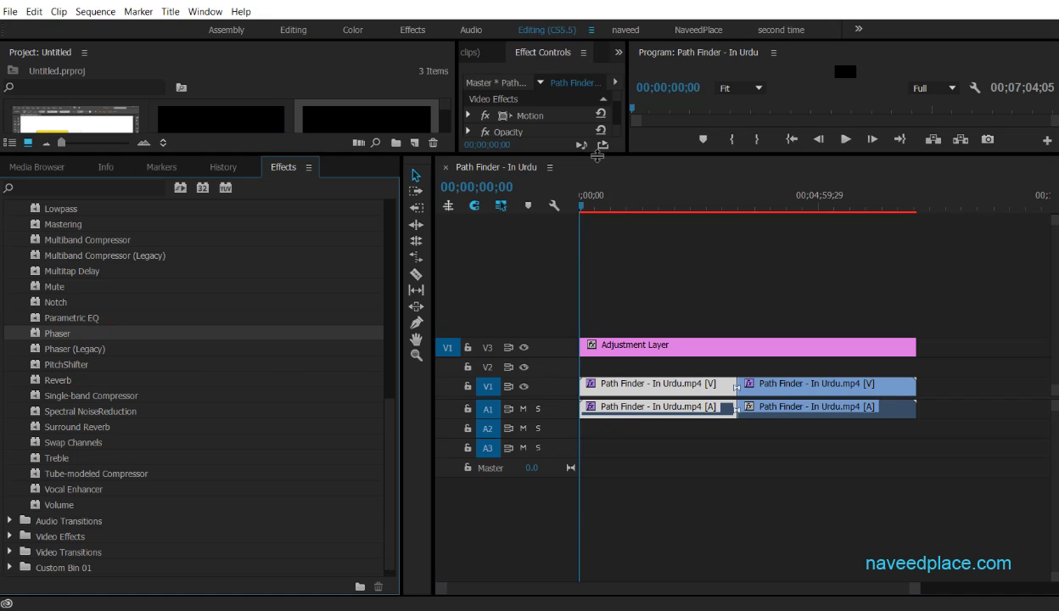
{"action": "left_click_drag", "start_coordinate": [600, 164], "coordinate": [603, 293]}
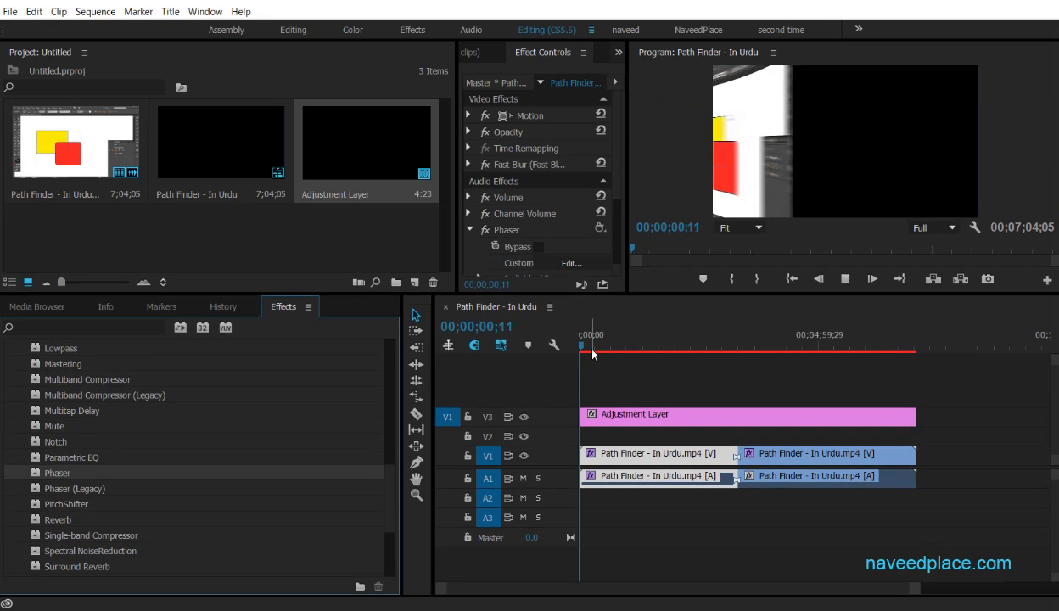
Stop playback, scroll up the audio effects list, and drag Analog Delay onto the first A1 clip.
{"action": "key", "text": "space"}
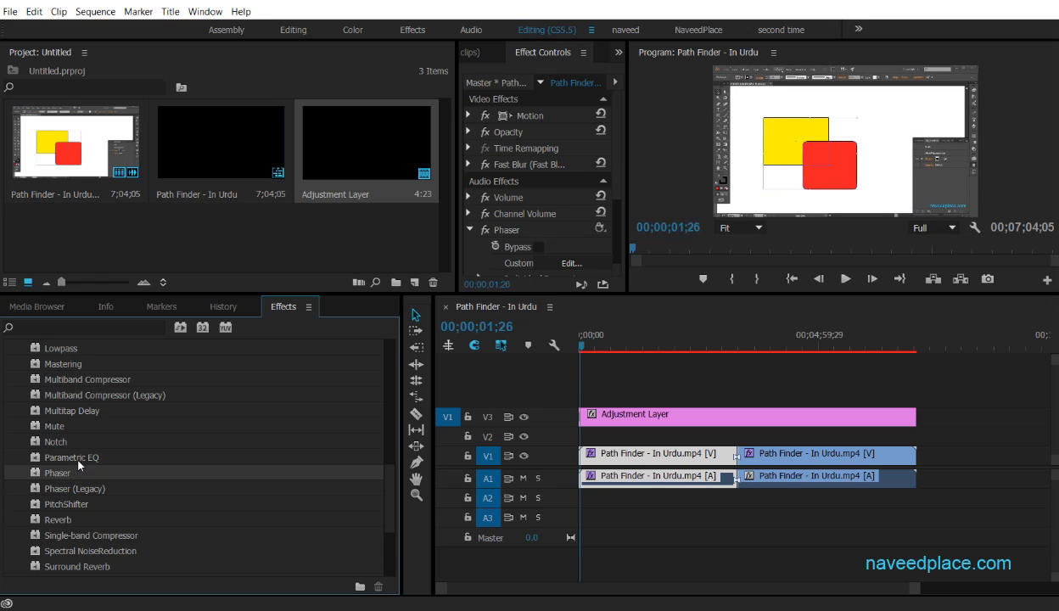
{"action": "scroll", "coordinate": [79, 449], "scroll_direction": "up", "scroll_amount": 6}
{"action": "scroll", "coordinate": [110, 396], "scroll_direction": "up", "scroll_amount": 5}
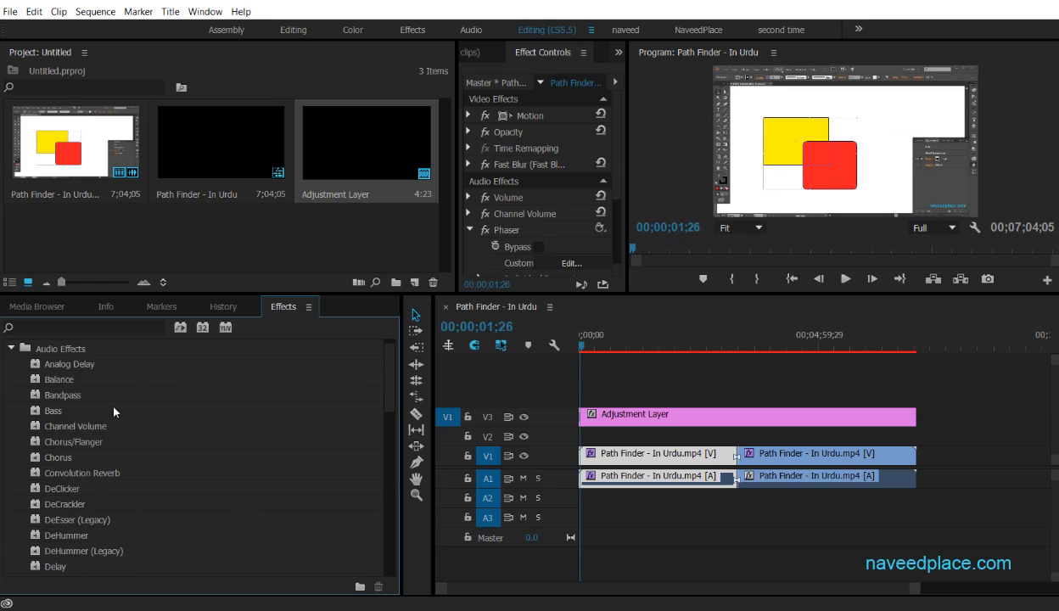
{"action": "scroll", "coordinate": [92, 394], "scroll_direction": "up", "scroll_amount": 1}
{"action": "left_click_drag", "start_coordinate": [72, 379], "coordinate": [652, 481]}
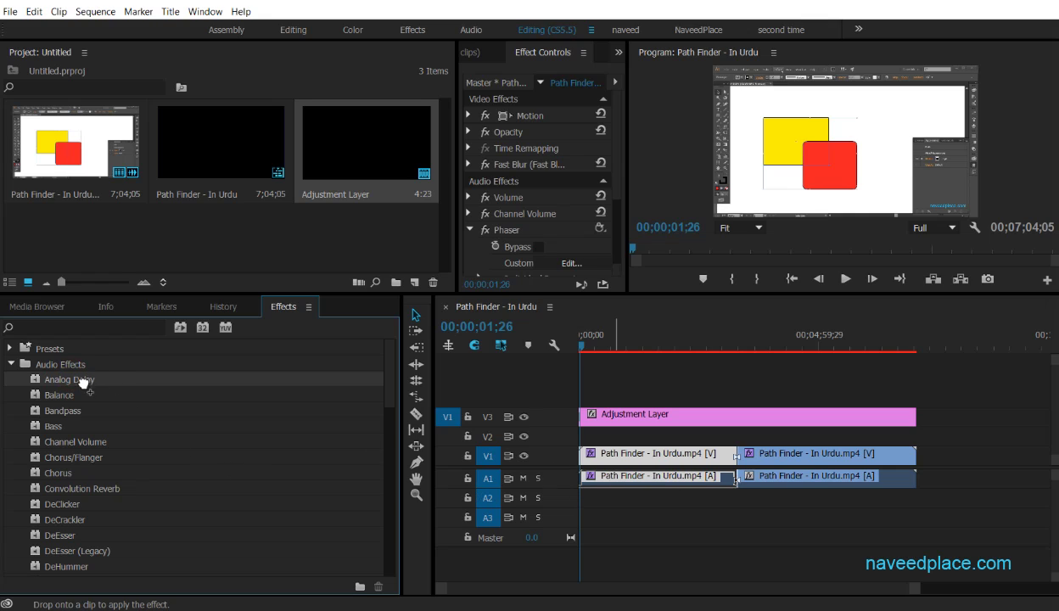
Apply a second Analog Delay to the first A1 clip, widen the effect settings area, and preview playback.
{"action": "mouse_move", "coordinate": [90, 382]}
{"action": "left_mouse_down"}
{"action": "mouse_move", "coordinate": [173, 387]}
{"action": "mouse_move", "coordinate": [632, 477]}
{"action": "left_mouse_up"}
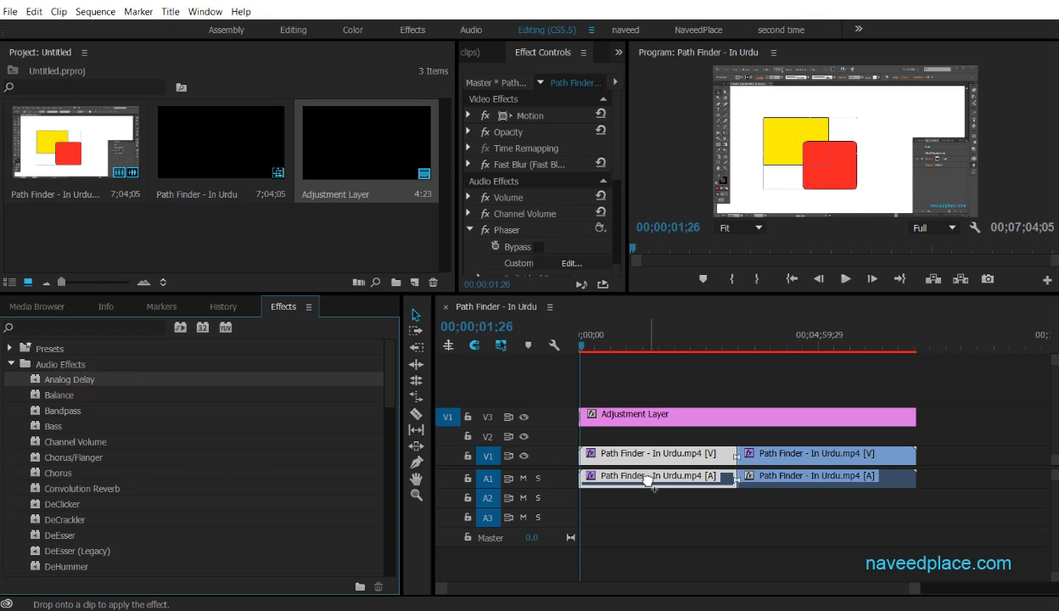
{"action": "key", "text": "space"}
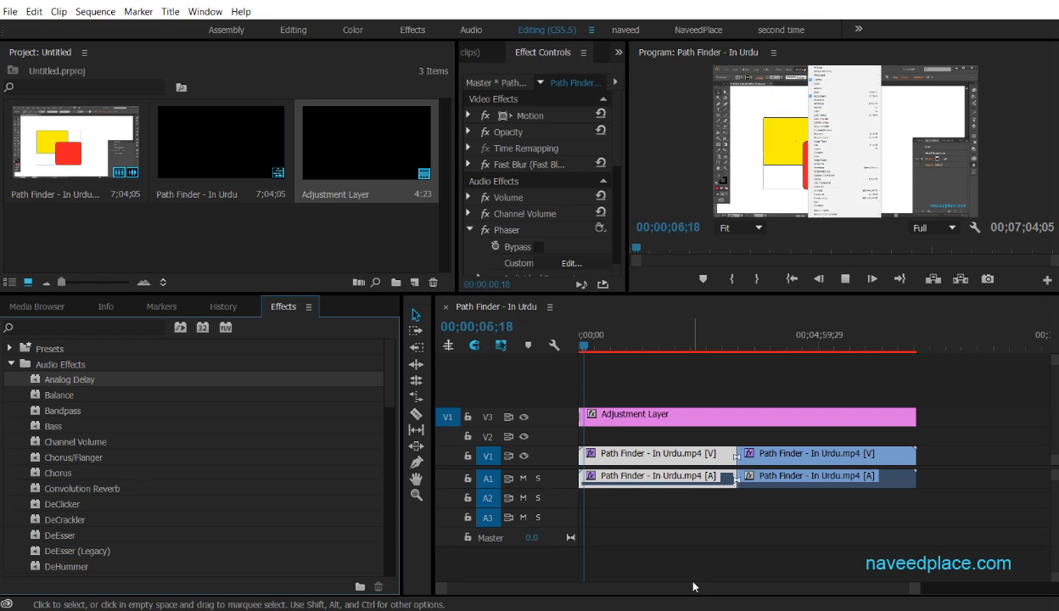
{"action": "key", "text": "space"}
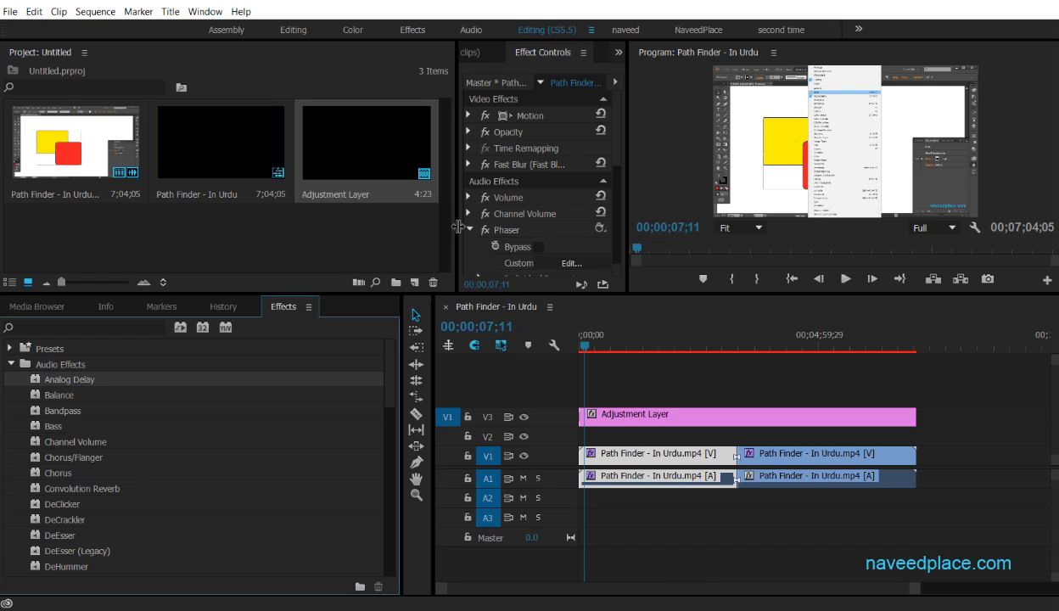
{"action": "left_click_drag", "start_coordinate": [458, 227], "coordinate": [164, 227]}
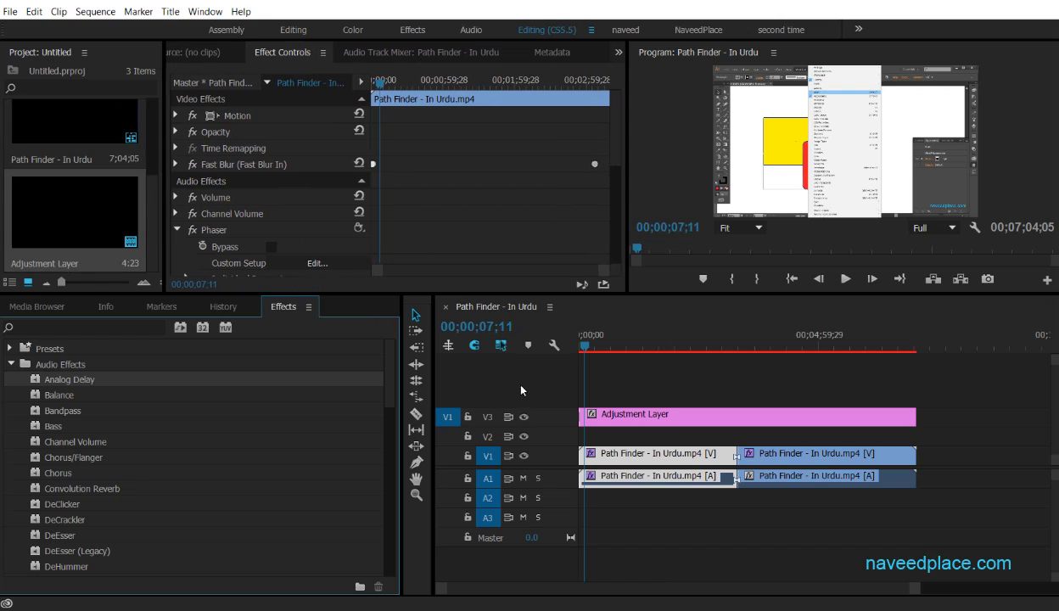
{"action": "key", "text": "space"}
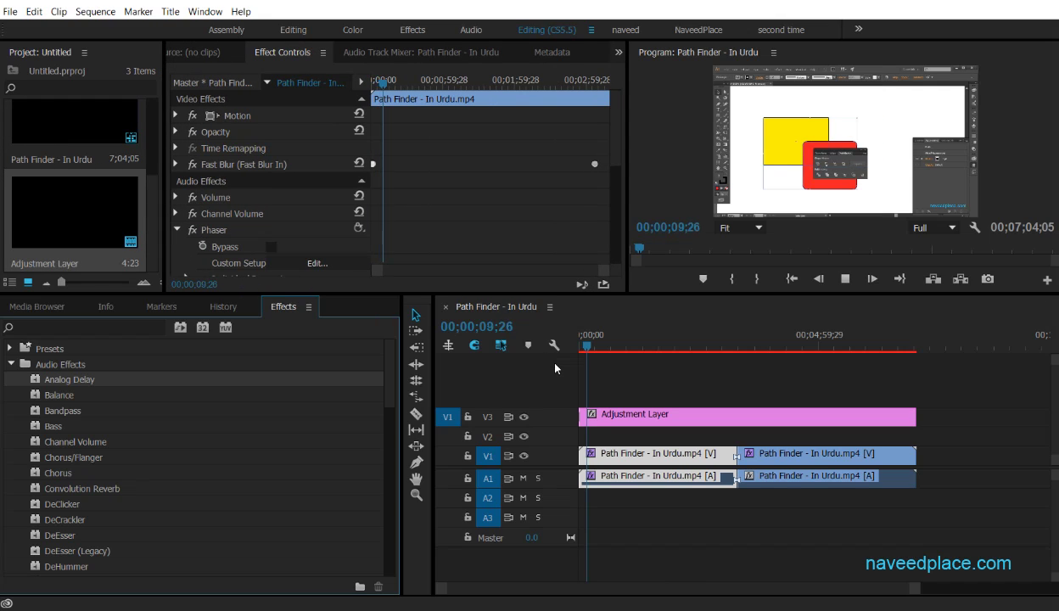
{"action": "key", "text": "space"}
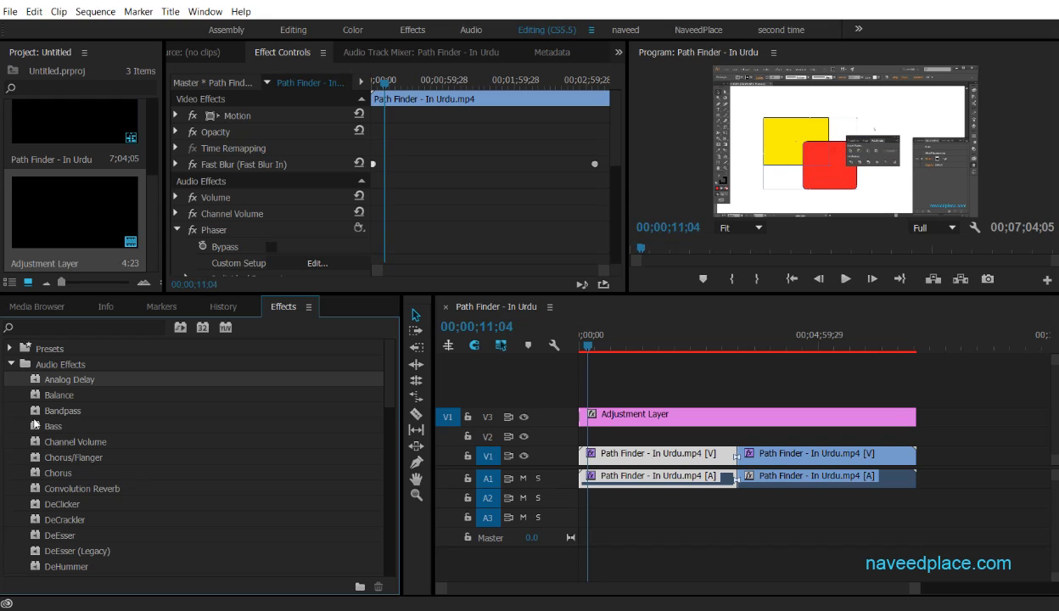
{"action": "scroll", "coordinate": [87, 488], "scroll_direction": "down", "scroll_amount": 3}
{"action": "scroll", "coordinate": [87, 489], "scroll_direction": "down", "scroll_amount": 3}
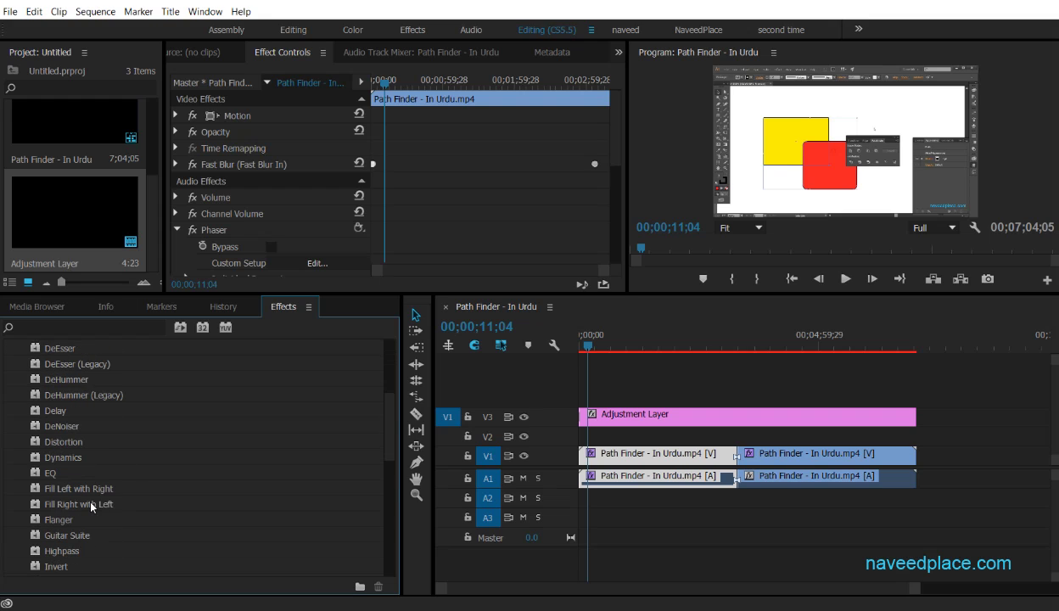
{"action": "scroll", "coordinate": [87, 489], "scroll_direction": "down", "scroll_amount": 3}
{"action": "scroll", "coordinate": [652, 504], "scroll_direction": "down", "scroll_amount": 2}
{"action": "scroll", "coordinate": [652, 503], "scroll_direction": "down", "scroll_amount": 2}
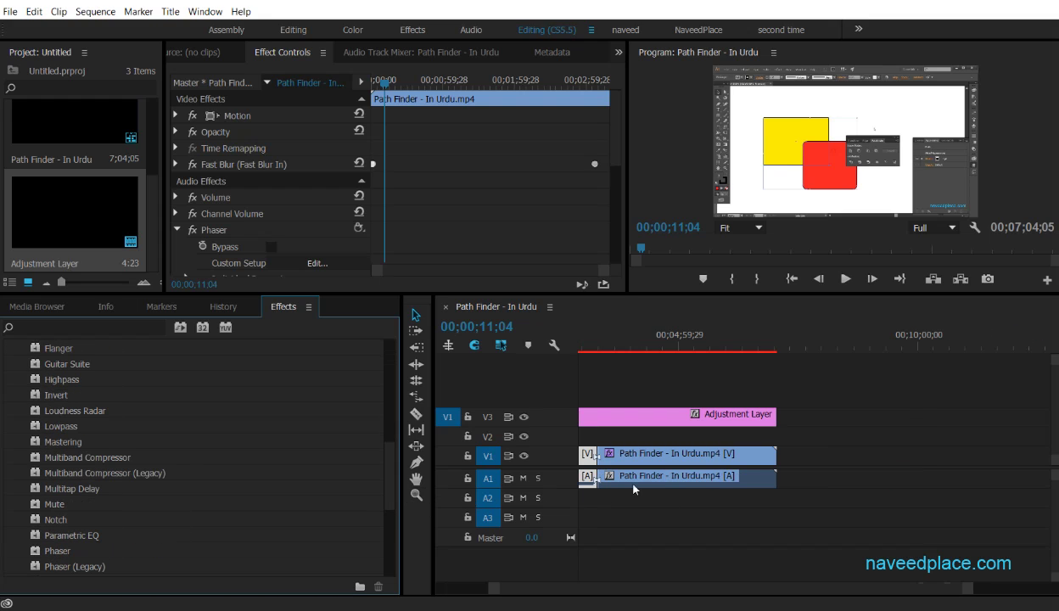
{"action": "scroll", "coordinate": [890, 597], "scroll_direction": "up", "scroll_amount": 2}
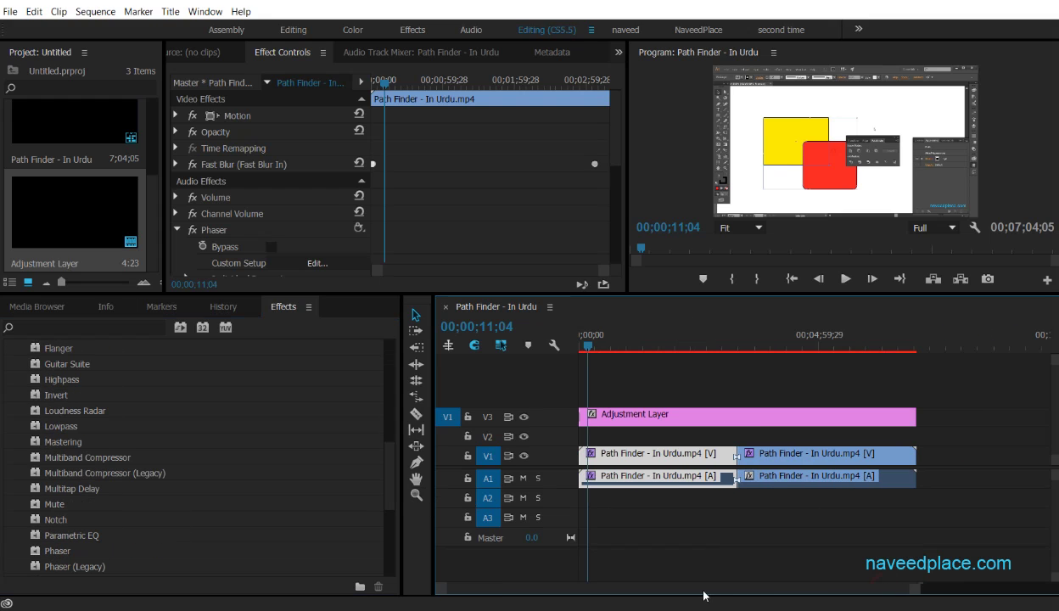
{"action": "scroll", "coordinate": [272, 208], "scroll_direction": "down", "scroll_amount": 2}
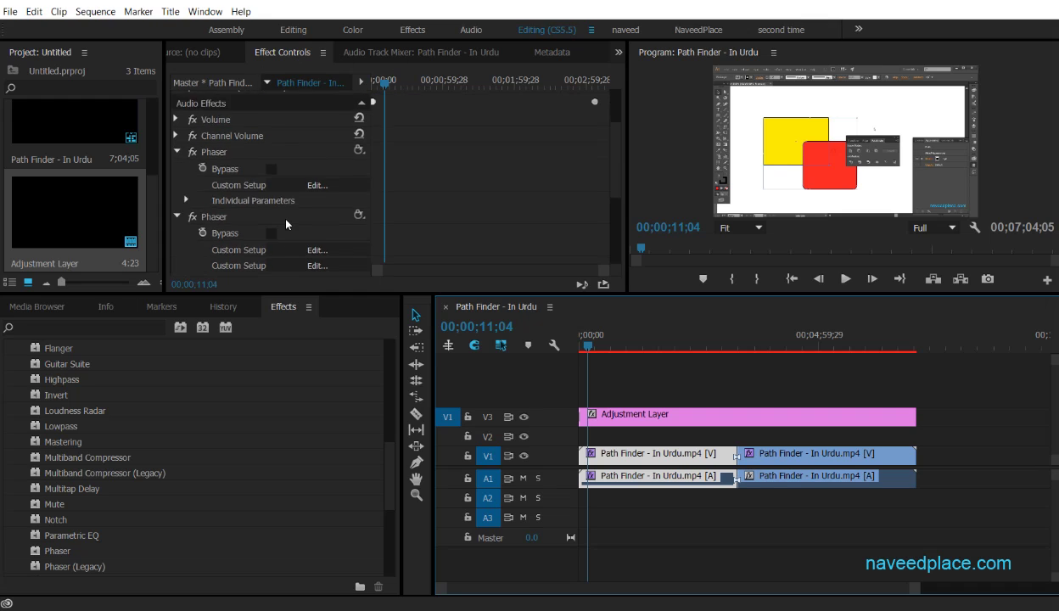
{"action": "scroll", "coordinate": [278, 213], "scroll_direction": "down", "scroll_amount": 2}
{"action": "scroll", "coordinate": [253, 217], "scroll_direction": "down", "scroll_amount": 1}
{"action": "scroll", "coordinate": [263, 228], "scroll_direction": "down", "scroll_amount": 1}
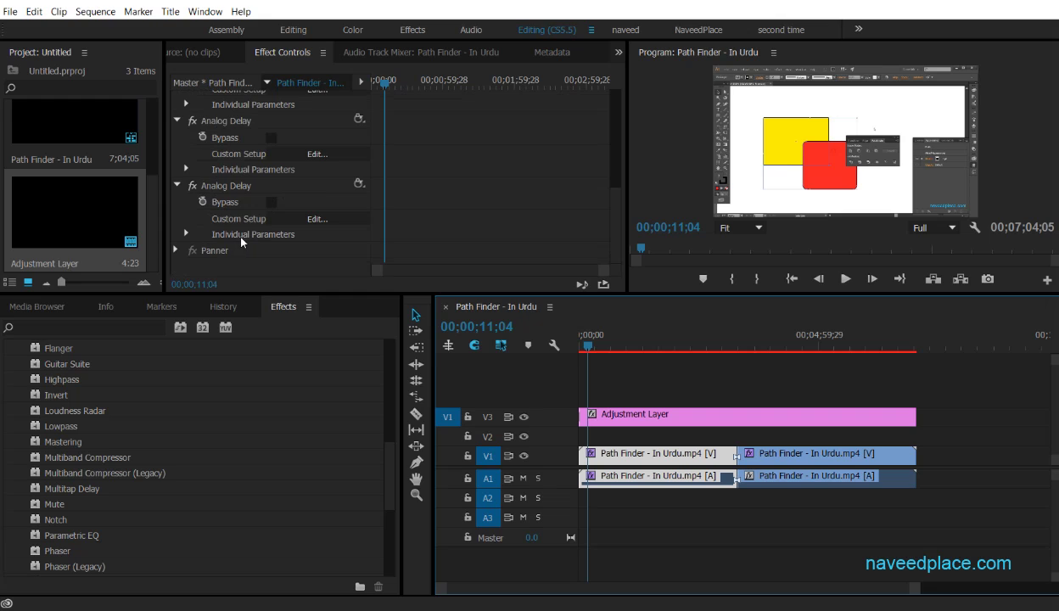
{"action": "scroll", "coordinate": [242, 243], "scroll_direction": "up", "scroll_amount": 1}
{"action": "scroll", "coordinate": [241, 243], "scroll_direction": "up", "scroll_amount": 1}
{"action": "scroll", "coordinate": [242, 243], "scroll_direction": "up", "scroll_amount": 2}
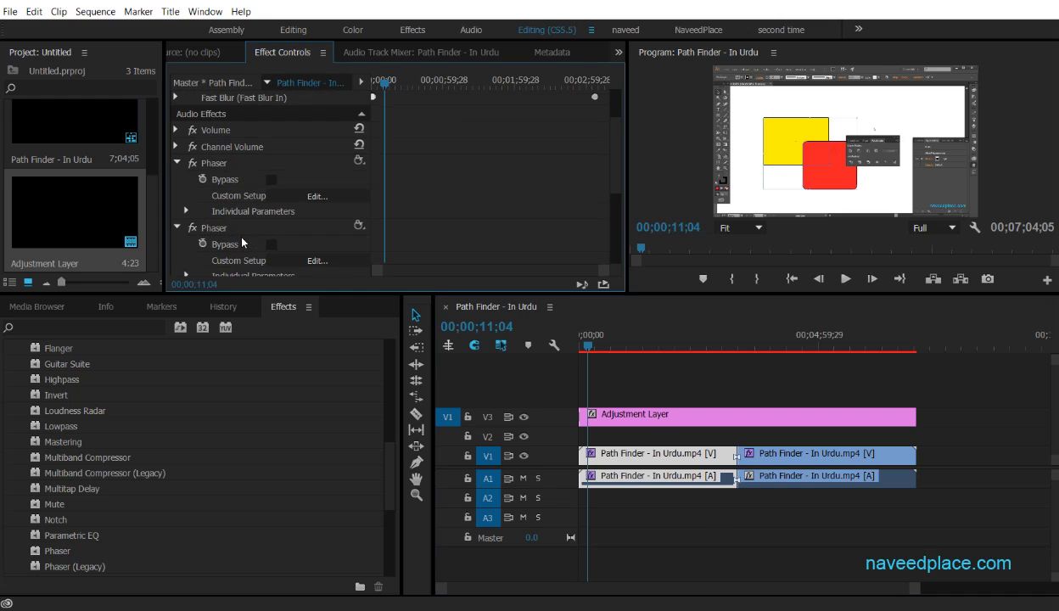
{"action": "left_click", "coordinate": [175, 162]}
{"action": "left_click", "coordinate": [176, 163]}
{"action": "left_click", "coordinate": [176, 163]}
{"action": "left_click", "coordinate": [177, 163]}
{"action": "scroll", "coordinate": [186, 228], "scroll_direction": "down", "scroll_amount": 1}
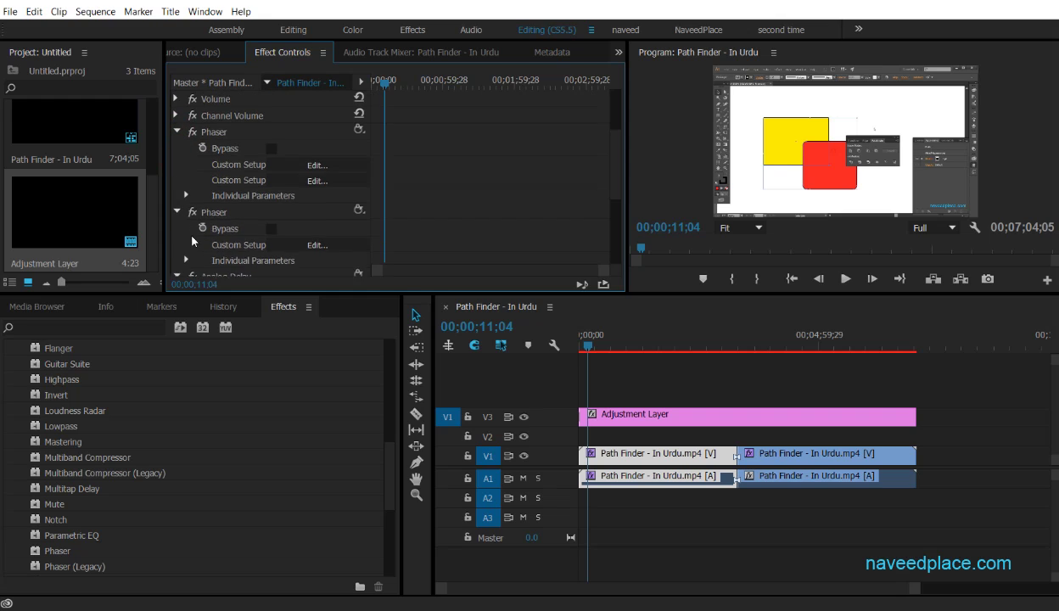
{"action": "scroll", "coordinate": [249, 241], "scroll_direction": "down", "scroll_amount": 2}
{"action": "scroll", "coordinate": [254, 238], "scroll_direction": "down", "scroll_amount": 2}
{"action": "scroll", "coordinate": [322, 236], "scroll_direction": "down", "scroll_amount": 1}
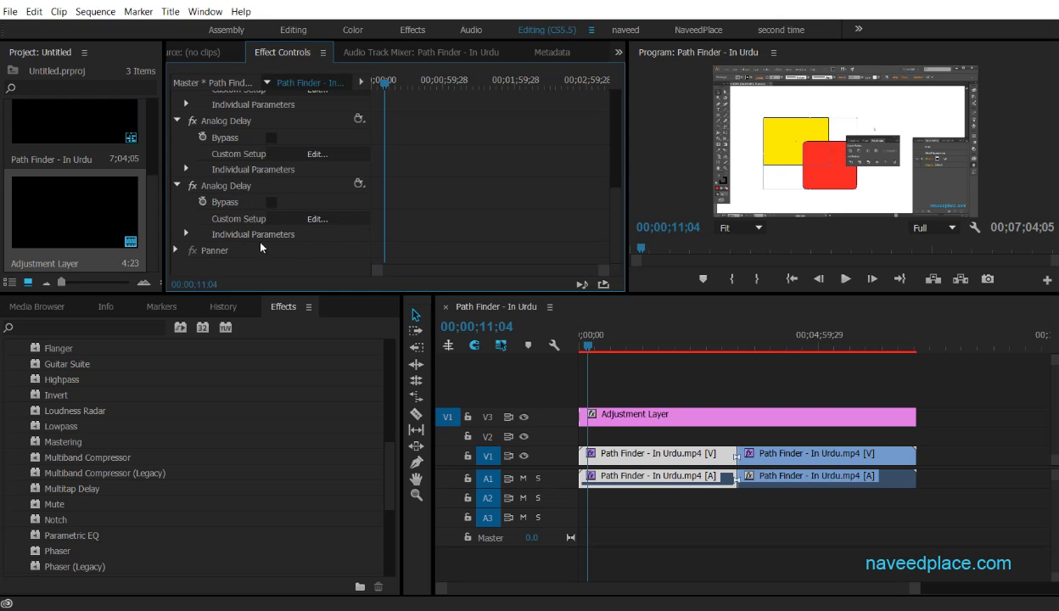
{"action": "left_click", "coordinate": [225, 192]}
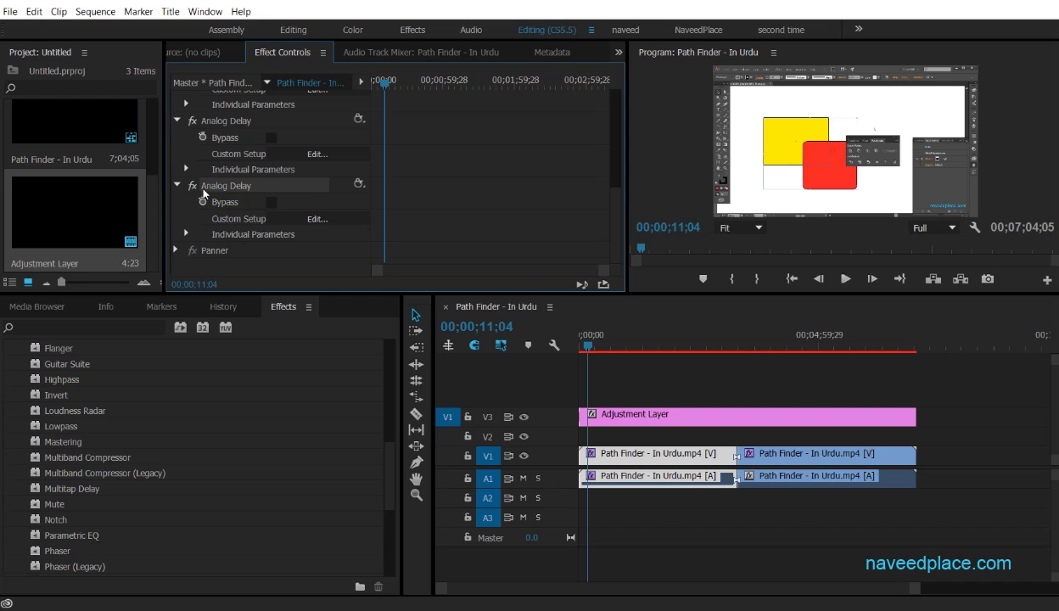
{"action": "left_click", "coordinate": [224, 138]}
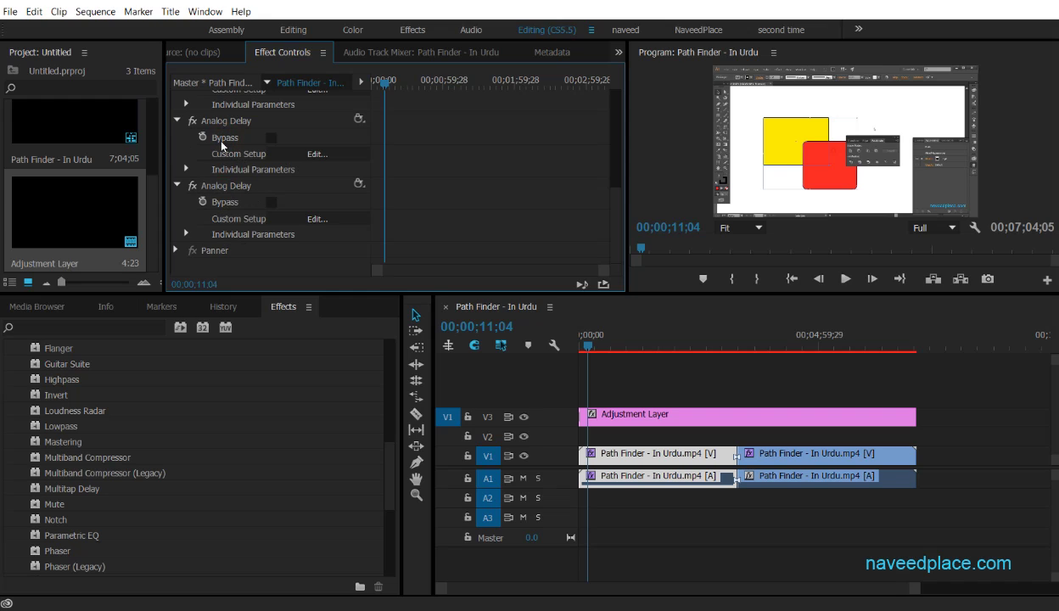
Raise the Analog Delay's Dry Out from 70% to 100% under Individual Parameters.
{"action": "left_click", "coordinate": [330, 154]}
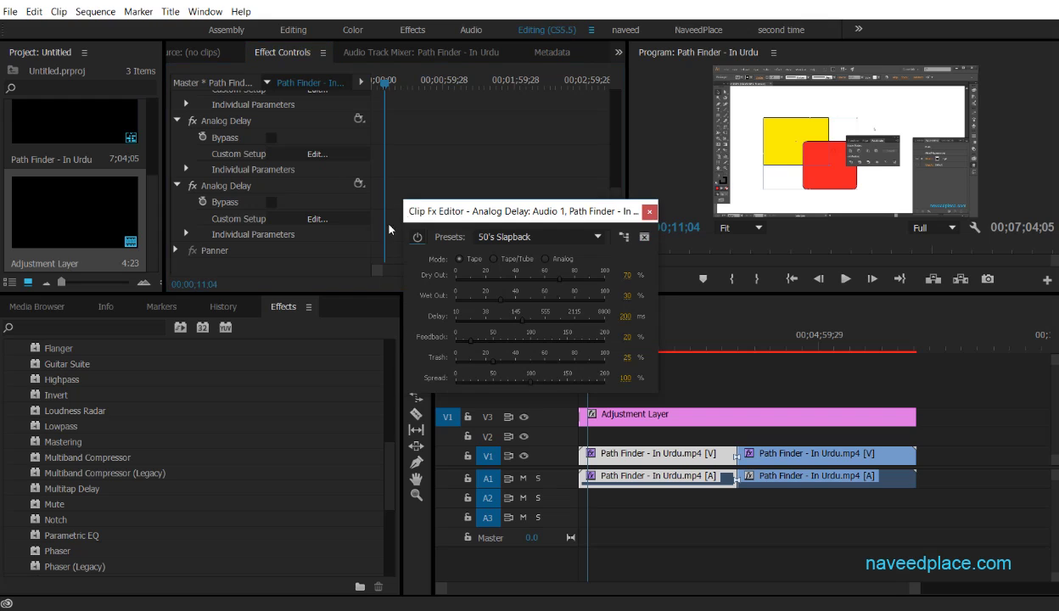
{"action": "left_click", "coordinate": [652, 212]}
{"action": "left_click", "coordinate": [187, 171]}
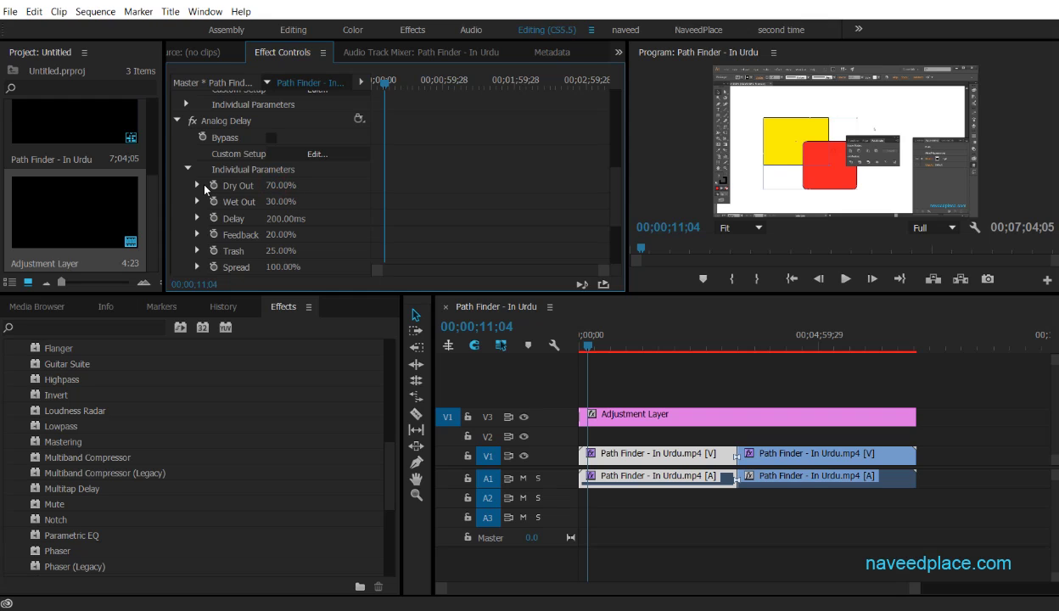
{"action": "left_click", "coordinate": [198, 185]}
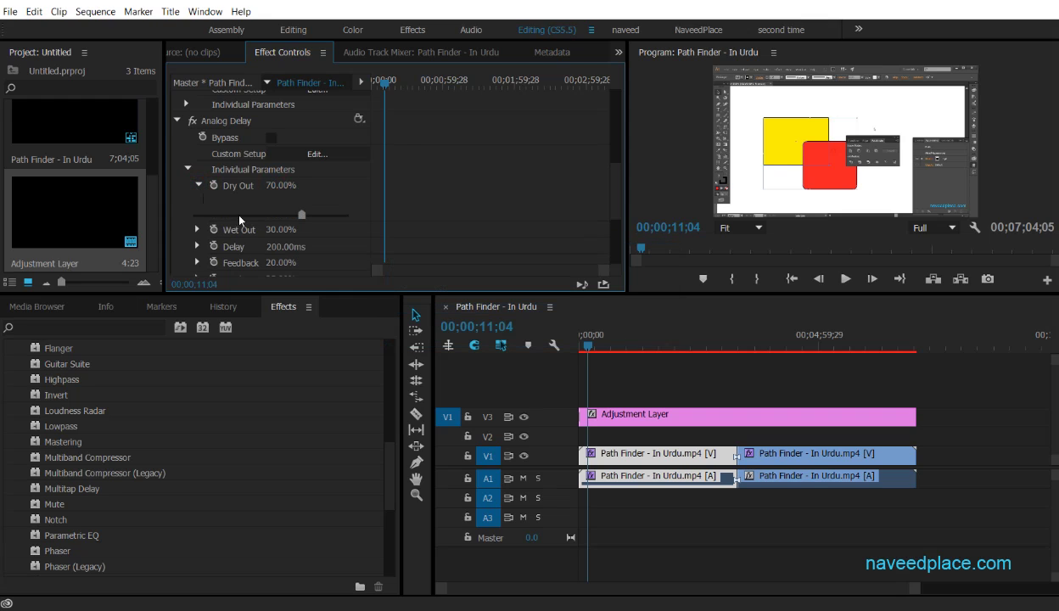
{"action": "left_click_drag", "start_coordinate": [303, 215], "coordinate": [354, 223]}
Play the A1 clip to hear the delay with Dry Out at 100%.
{"action": "key", "text": "space"}
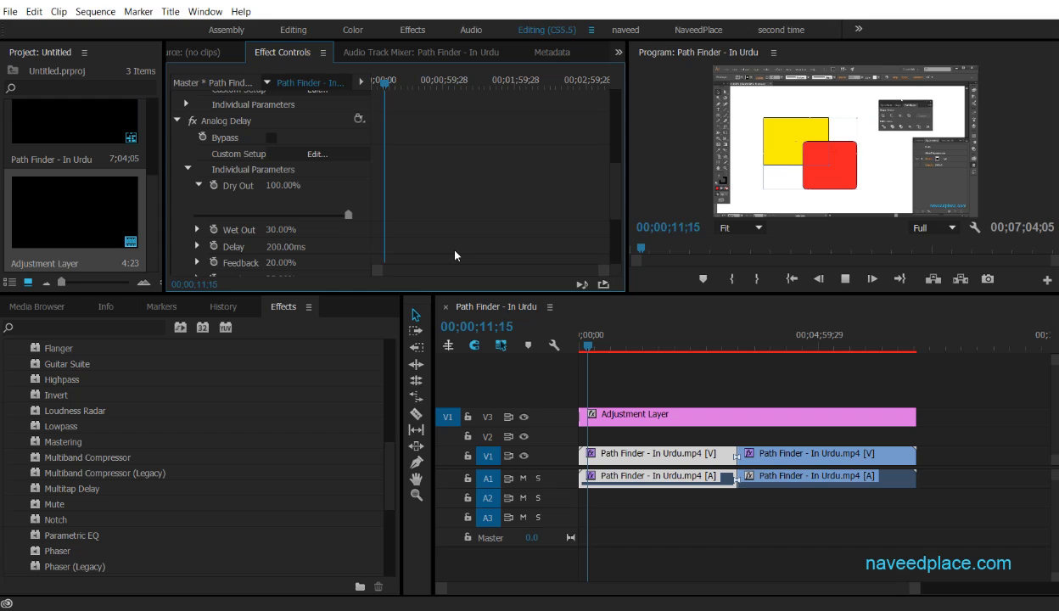
{"action": "key", "text": "space"}
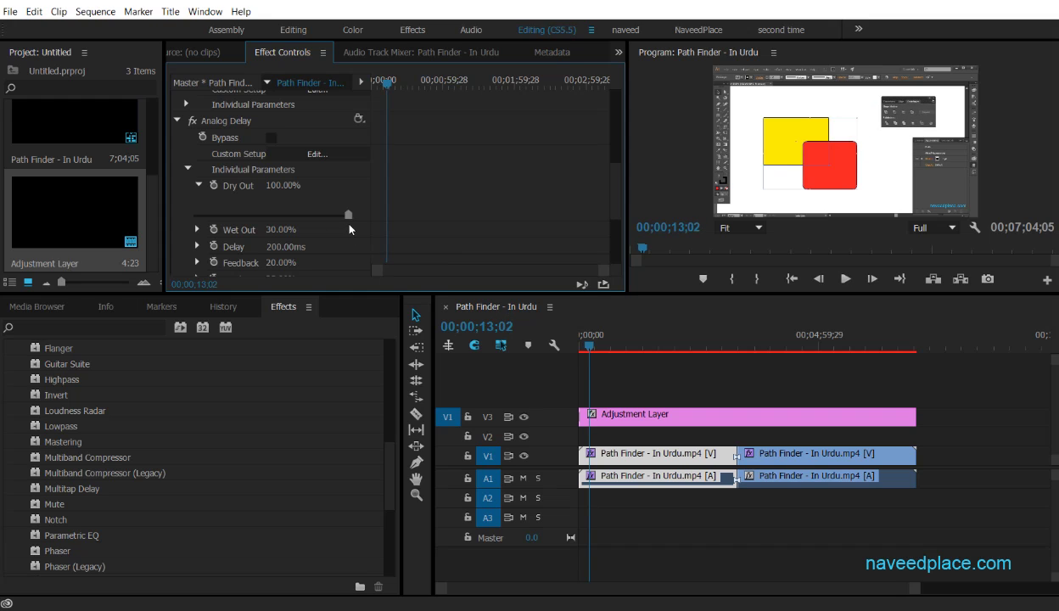
{"action": "scroll", "coordinate": [275, 244], "scroll_direction": "down", "scroll_amount": 3}
{"action": "scroll", "coordinate": [135, 484], "scroll_direction": "down", "scroll_amount": 1}
{"action": "scroll", "coordinate": [136, 484], "scroll_direction": "up", "scroll_amount": 2}
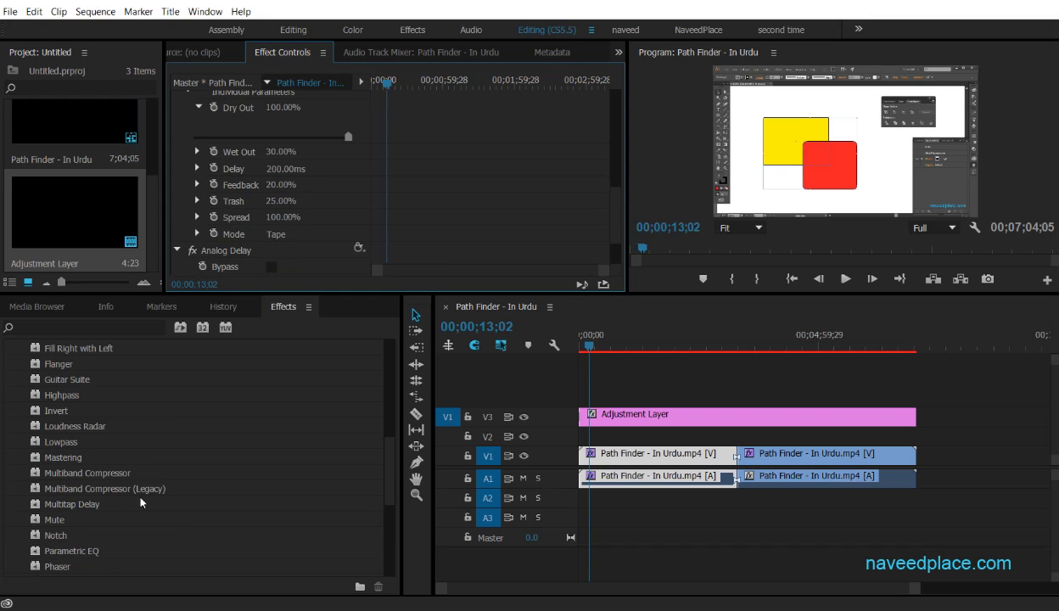
{"action": "scroll", "coordinate": [59, 404], "scroll_direction": "up", "scroll_amount": 5}
{"action": "scroll", "coordinate": [60, 404], "scroll_direction": "up", "scroll_amount": 3}
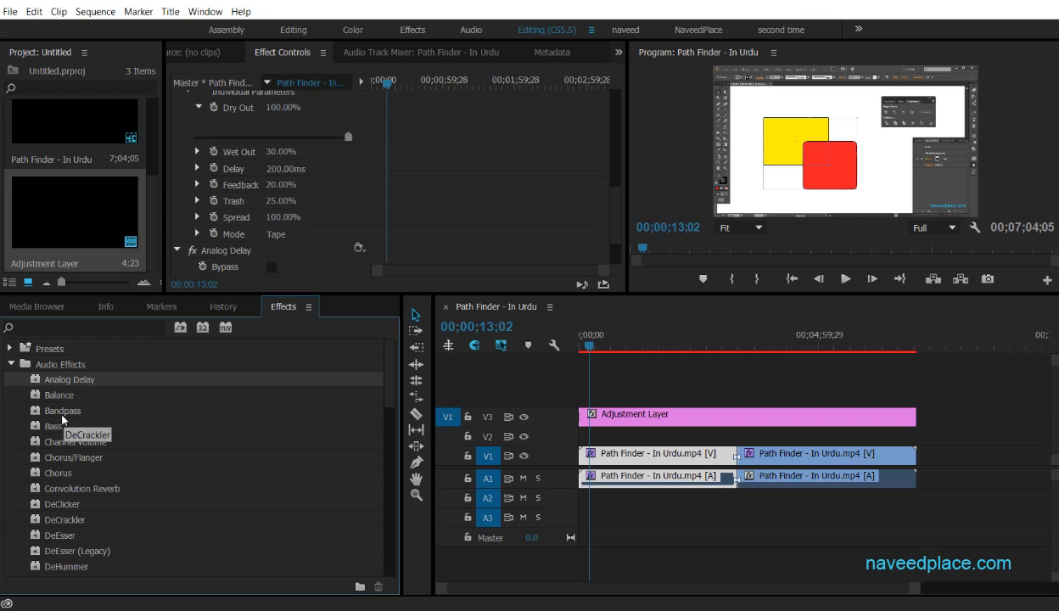
Place the Constant Gain crossfade on the A1 clip, then collapse Crossfade and Audio Transitions.
{"action": "left_click", "coordinate": [9, 364]}
{"action": "left_click", "coordinate": [10, 380]}
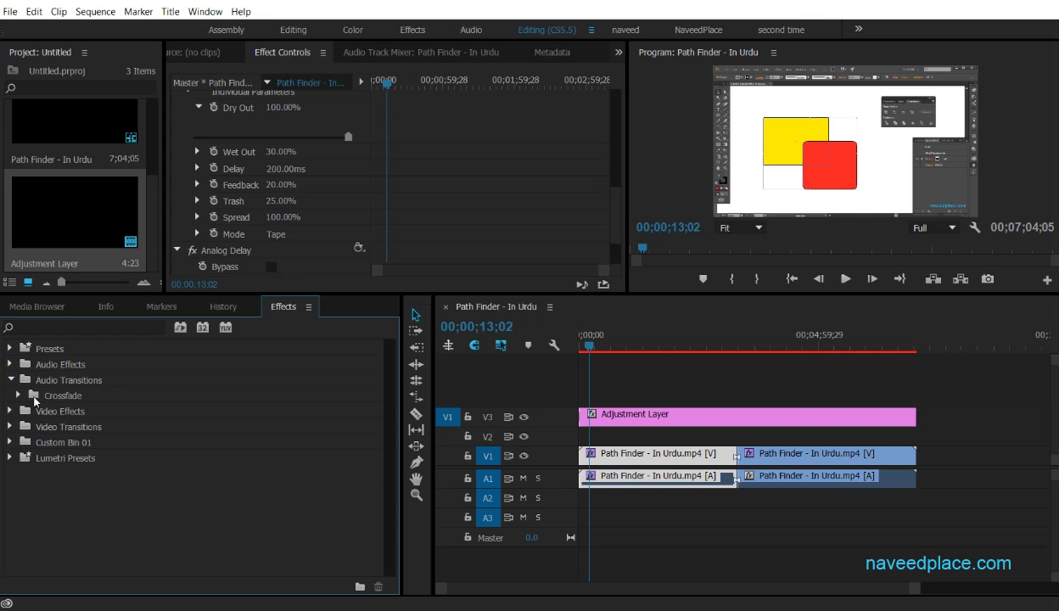
{"action": "left_click", "coordinate": [19, 394]}
{"action": "left_click_drag", "start_coordinate": [68, 411], "coordinate": [609, 479]}
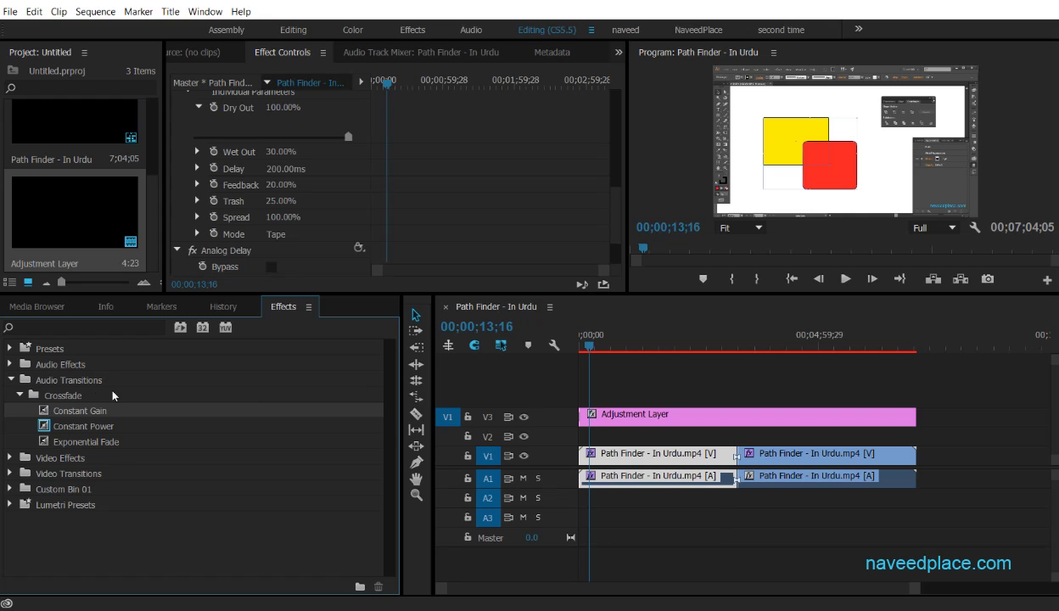
{"action": "left_click", "coordinate": [20, 393]}
{"action": "left_click", "coordinate": [10, 380]}
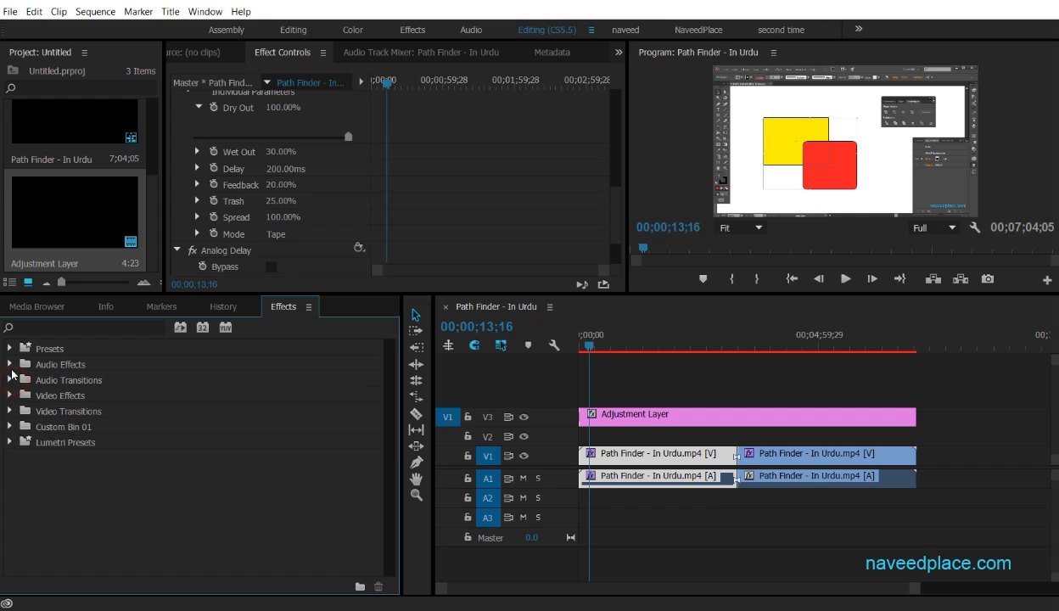